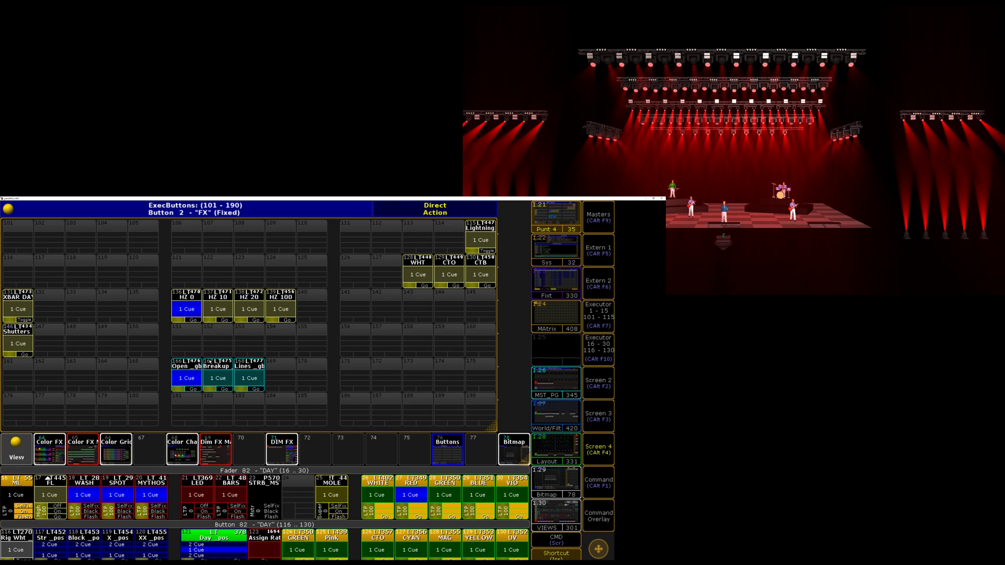
Set the Punt RM rate master on fader 15 to Stop
left_click(609, 422)
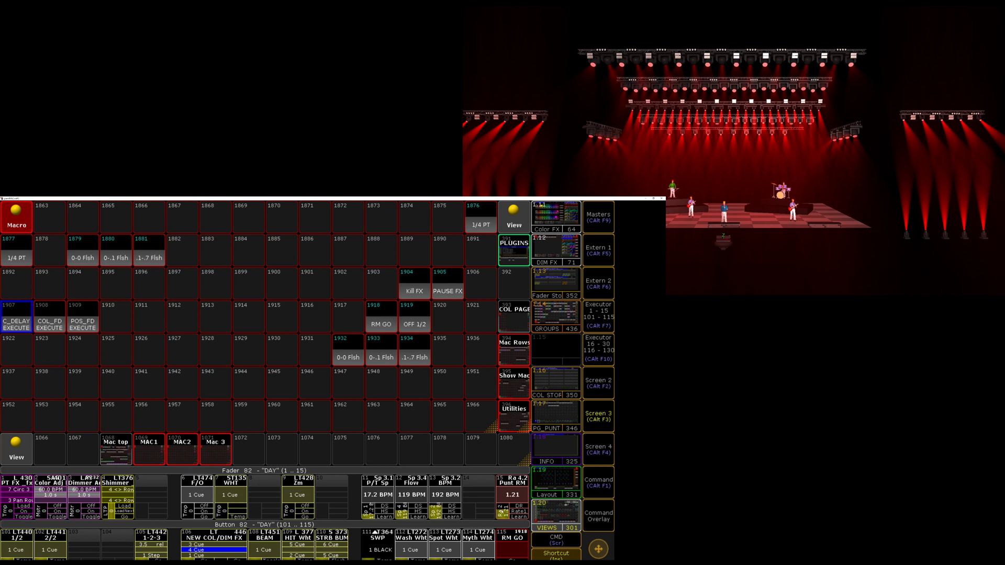
left_click(506, 518)
left_click(609, 450)
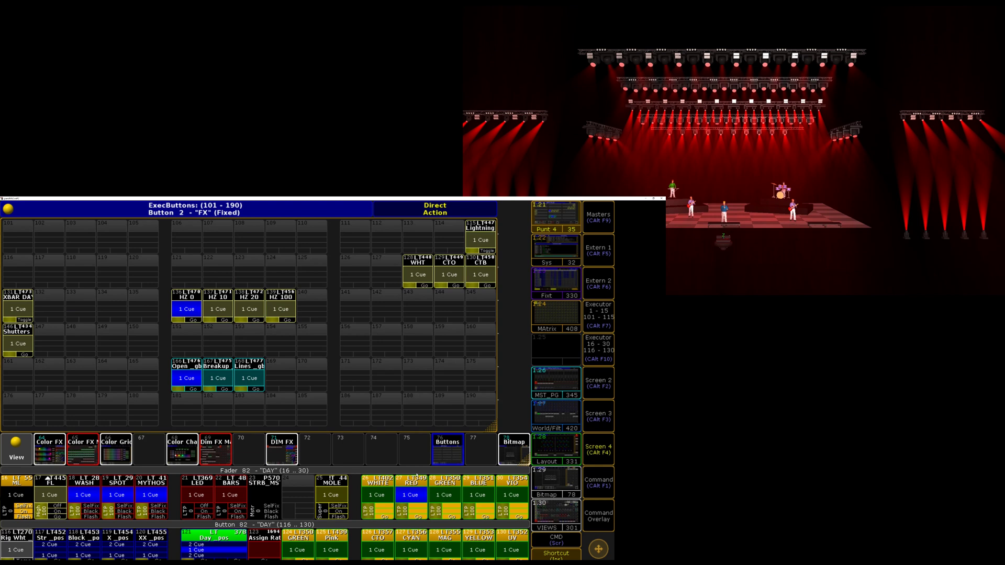
Check the timing executors on the command screen and trigger the BLUE color executor
left_click(608, 486)
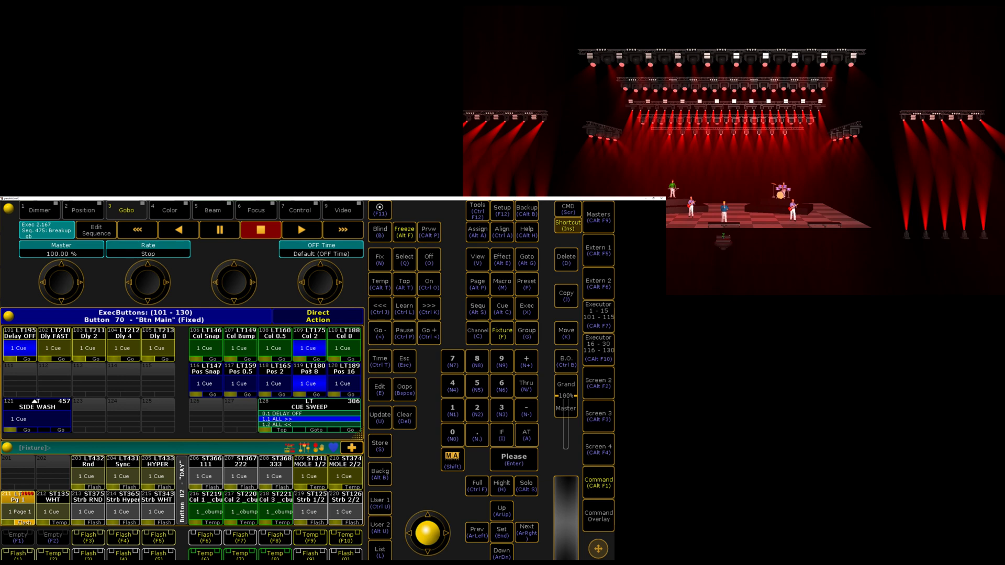
left_click(612, 454)
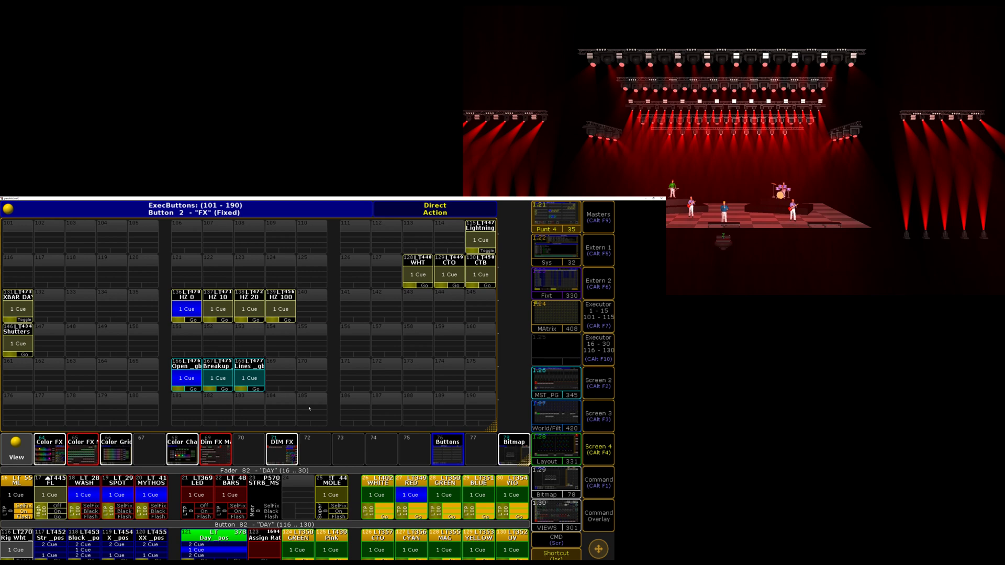
left_click(488, 516)
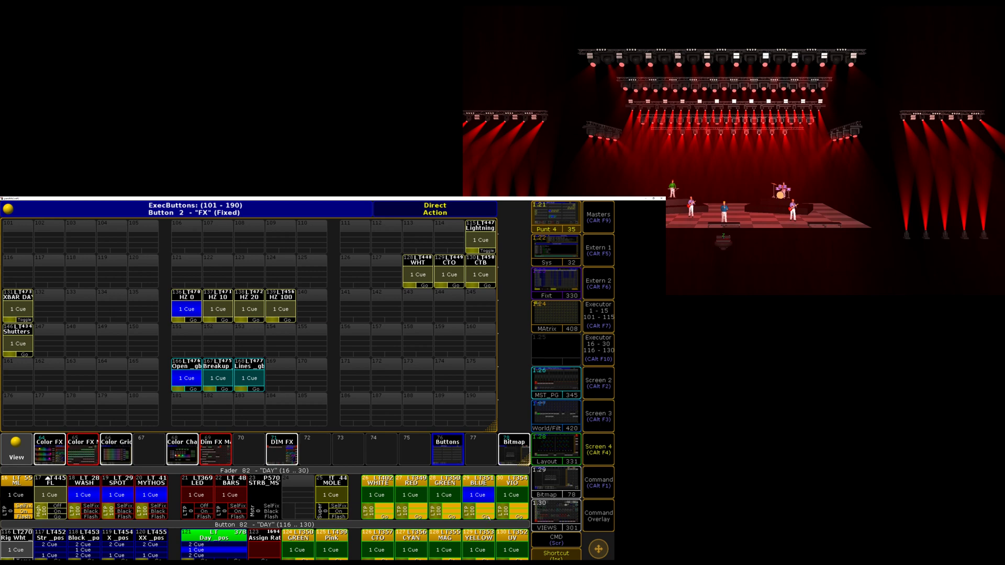
Tap the BPM speed master to 144 BPM and release the held blue color change through Punt RM
left_click(619, 418)
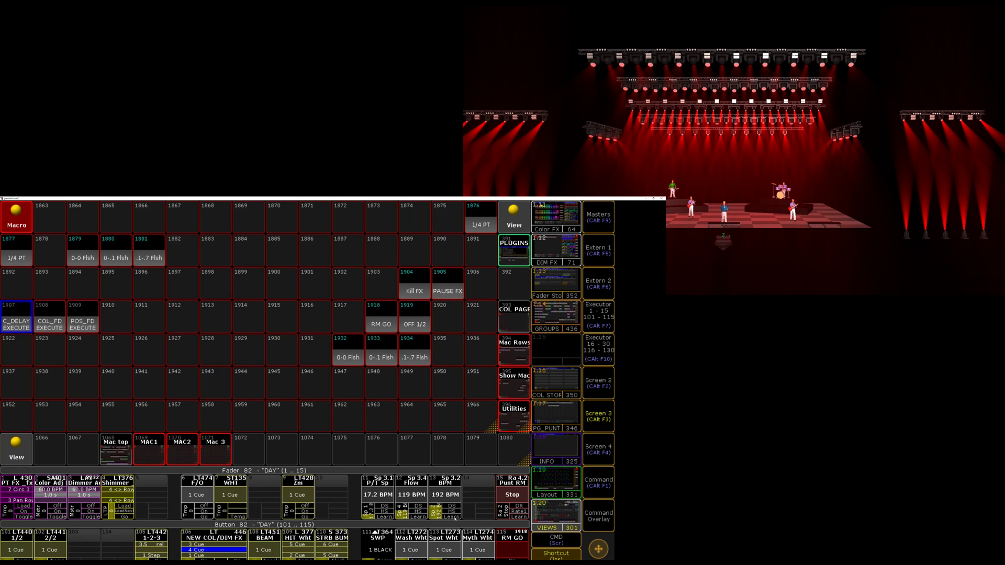
left_click(453, 517)
left_click(453, 516)
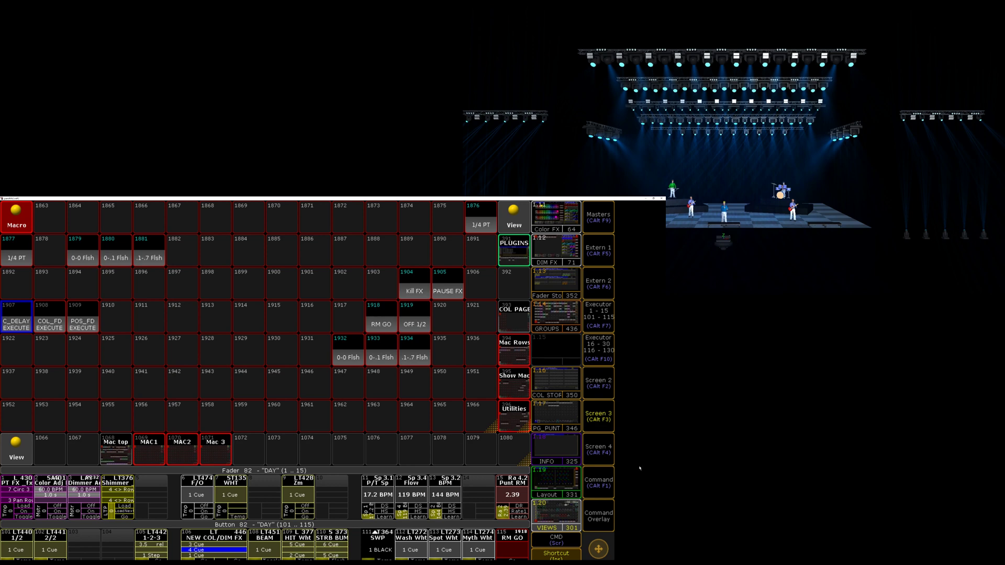
Select the Col Snap and Pos Snap timings and the Dly 4 delay
left_click(587, 458)
left_click(598, 482)
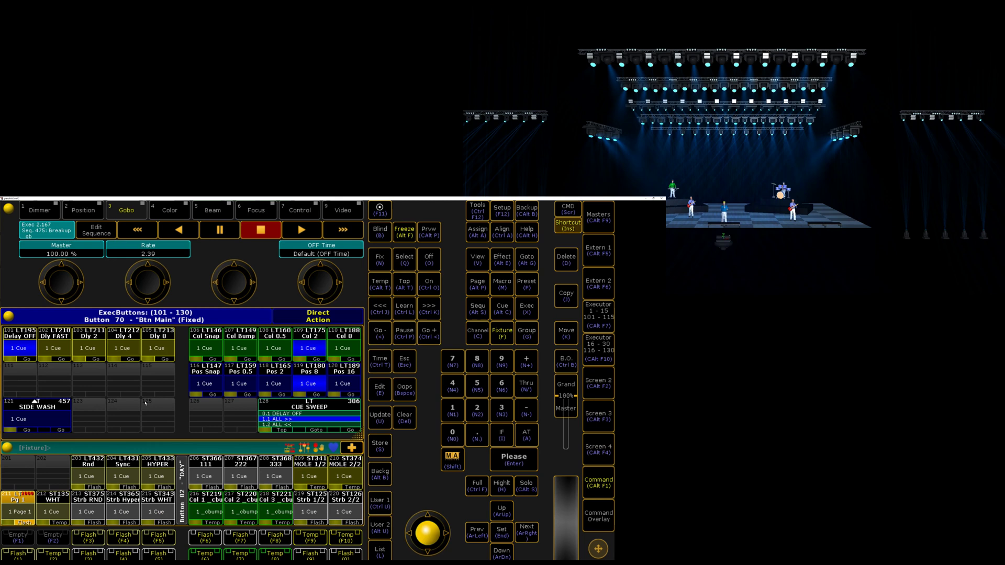
left_click(208, 345)
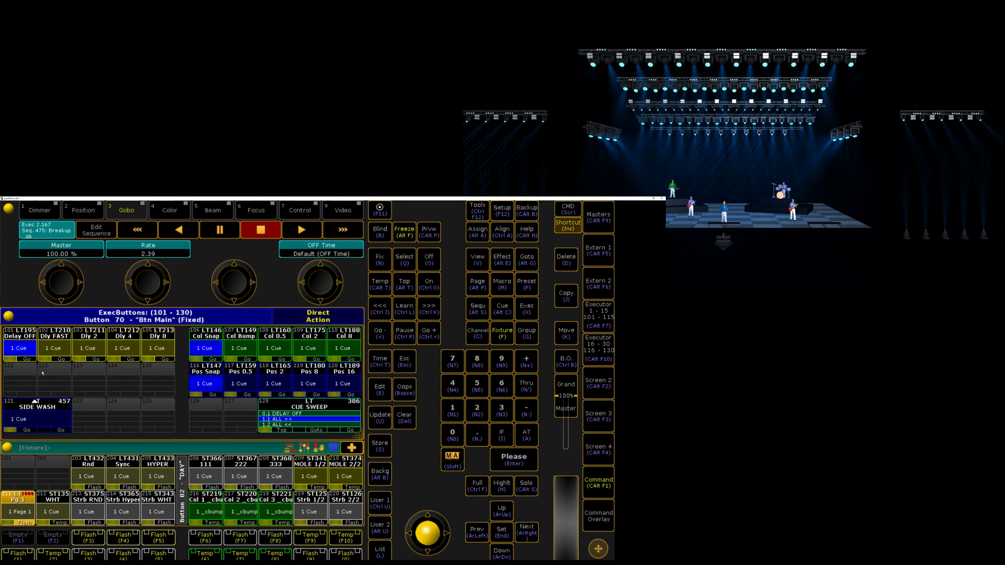
left_click(127, 350)
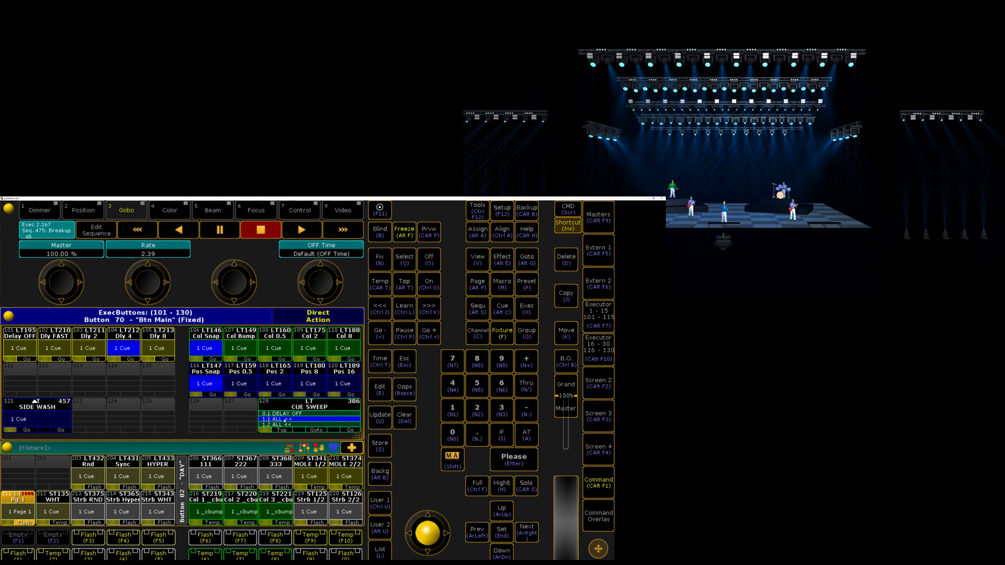
Stop the Punt RM rate master and trigger the Block _pos position and the Lines gobo
left_click(601, 411)
left_click(567, 475)
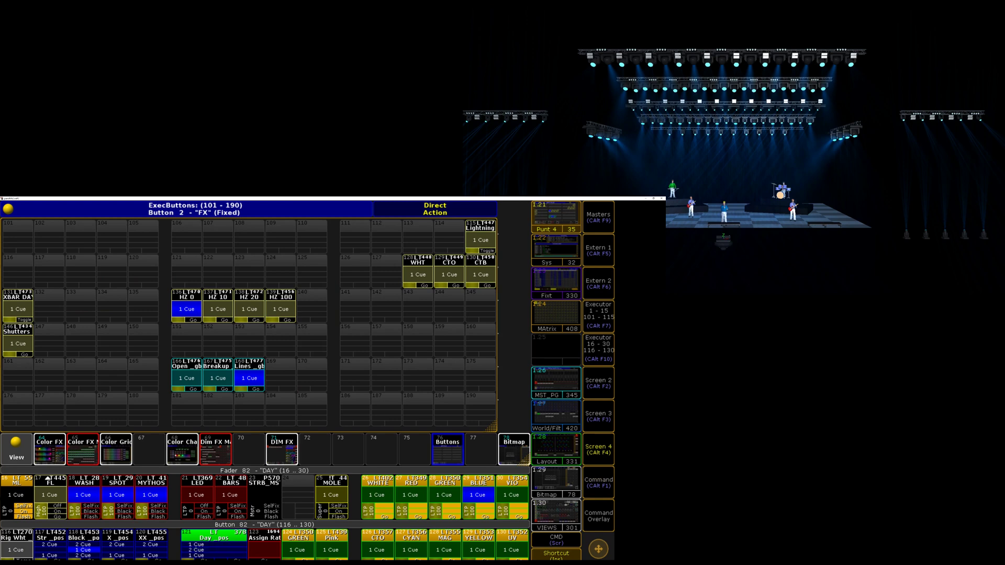
Tap the BPM speed master to 206 BPM and release the held looks with the RM GO executor
left_click(602, 416)
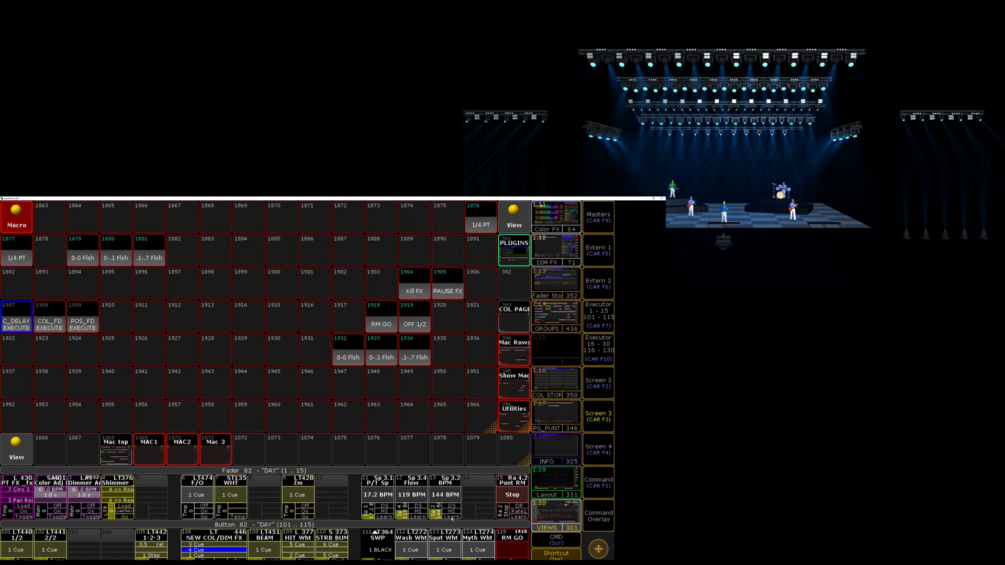
left_click(452, 517)
left_click(452, 517)
left_click(515, 552)
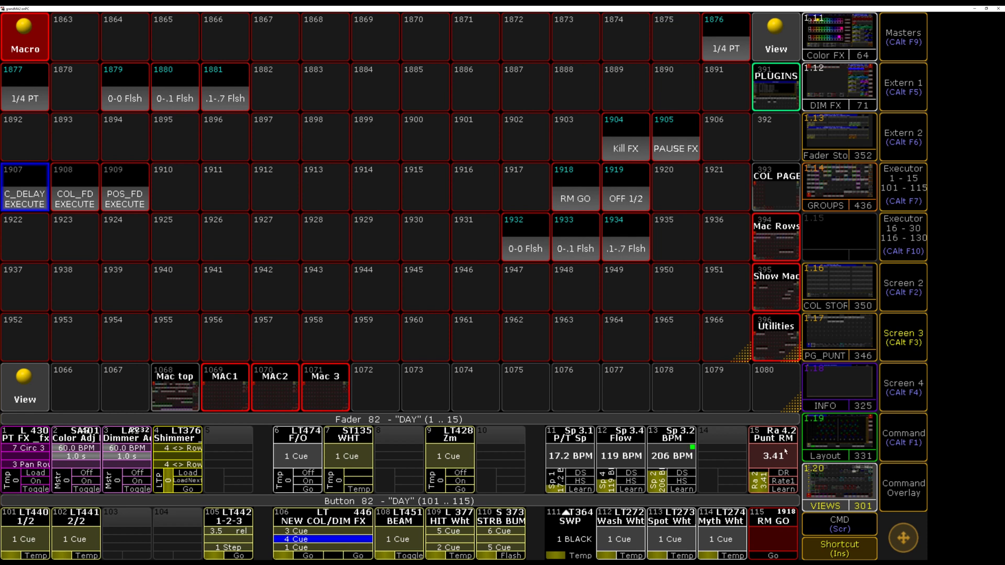
Pull Punt RM down to Stop and tap the BPM speed master to 163 BPM, restarting Punt RM at 2.96
left_click_drag(760, 473, 767, 494)
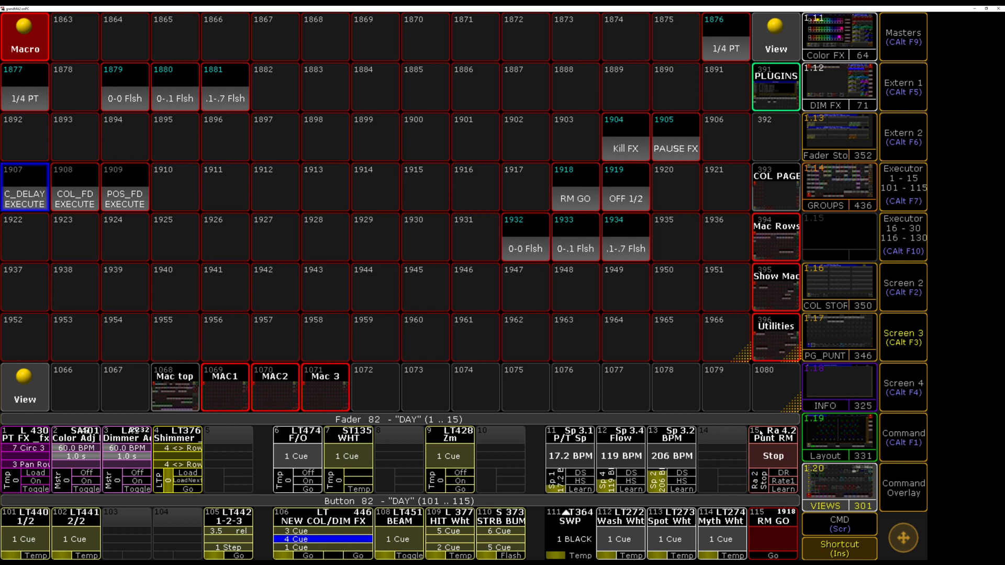
left_click(677, 489)
left_click(677, 490)
left_click(783, 489)
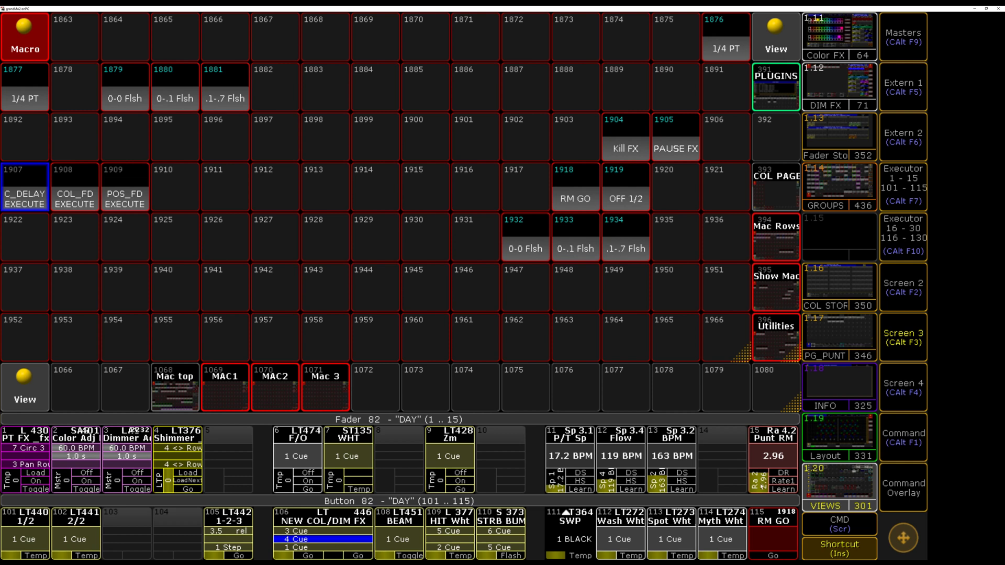
Move the Punt RM fader up and down, and reset its rate to 1:1
left_click_drag(762, 485, 762, 472)
left_click_drag(763, 483, 763, 492)
left_click(787, 483)
left_click(755, 489)
left_click(783, 482)
Check the assigned function and the rate master choices in the options of the XX _pos executor
left_click(895, 383)
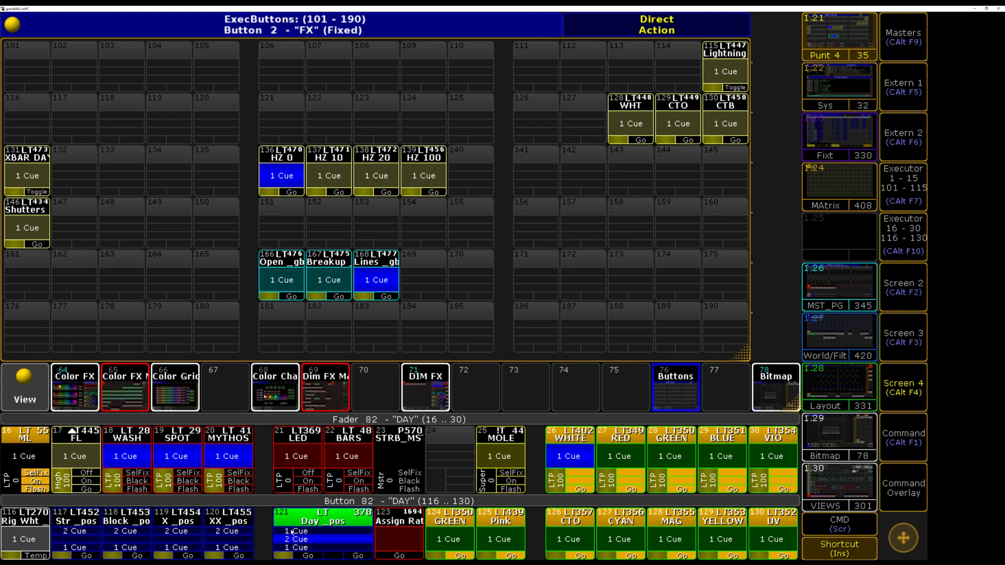
left_click(237, 532)
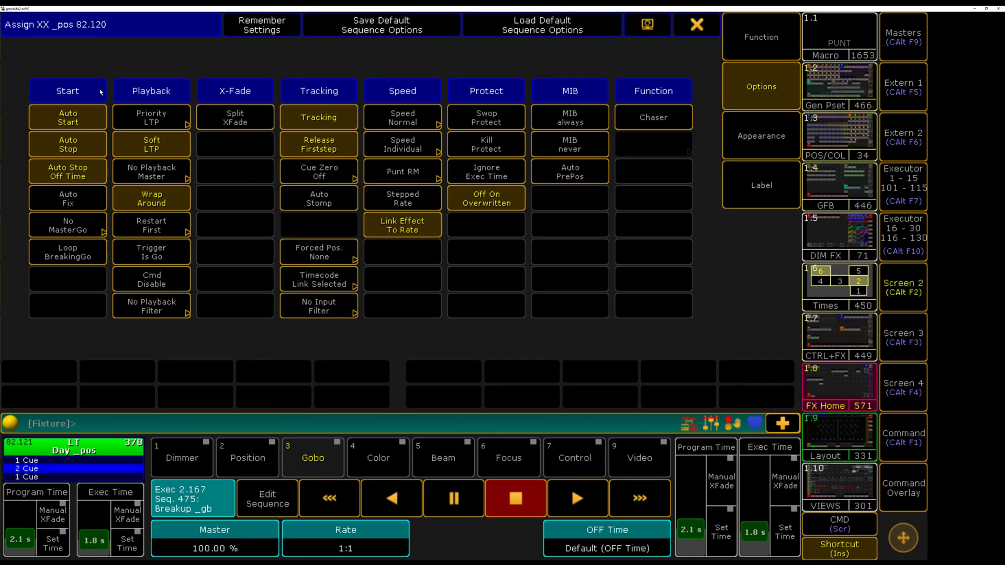
left_click(761, 37)
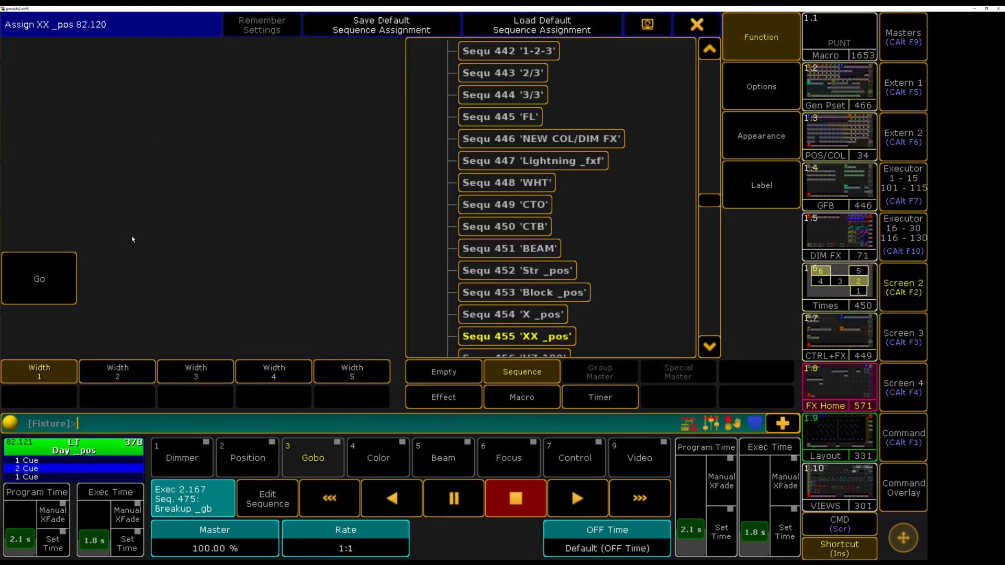
left_click(764, 87)
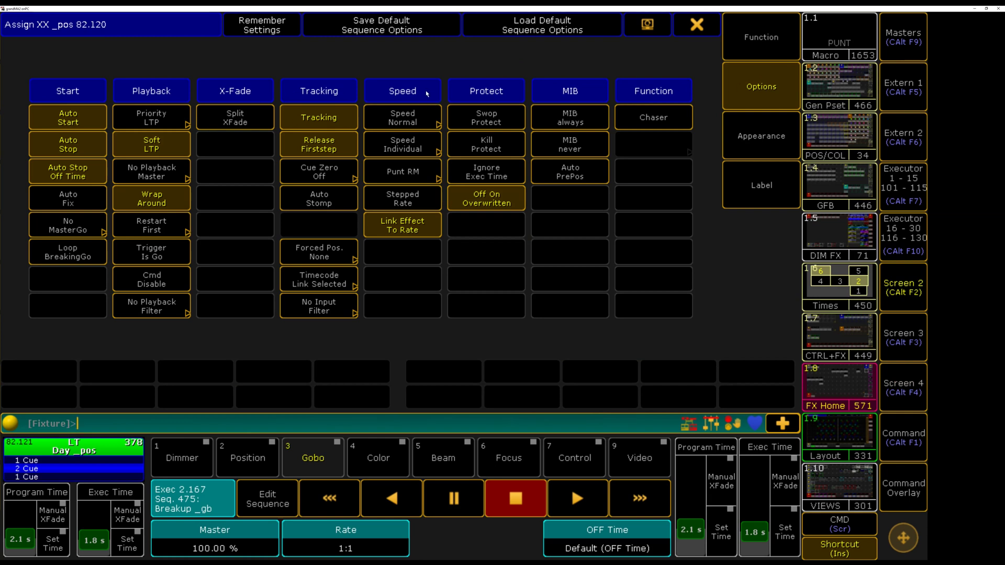
left_click(404, 176)
left_click(403, 209)
left_click(401, 177)
left_click(401, 249)
left_click(696, 24)
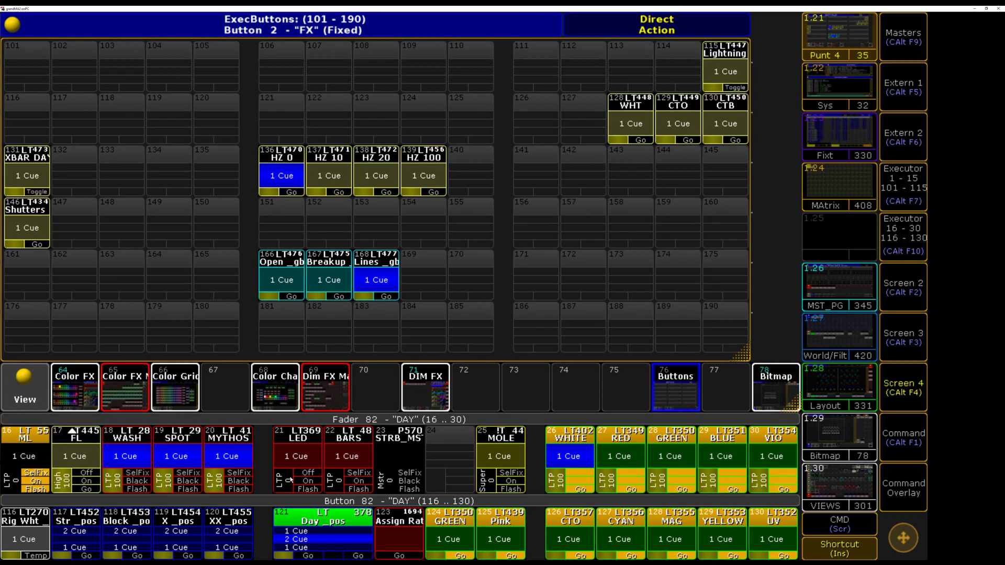
Inspect the command line of macro 1694, the rate master assignment macro
left_click(406, 531)
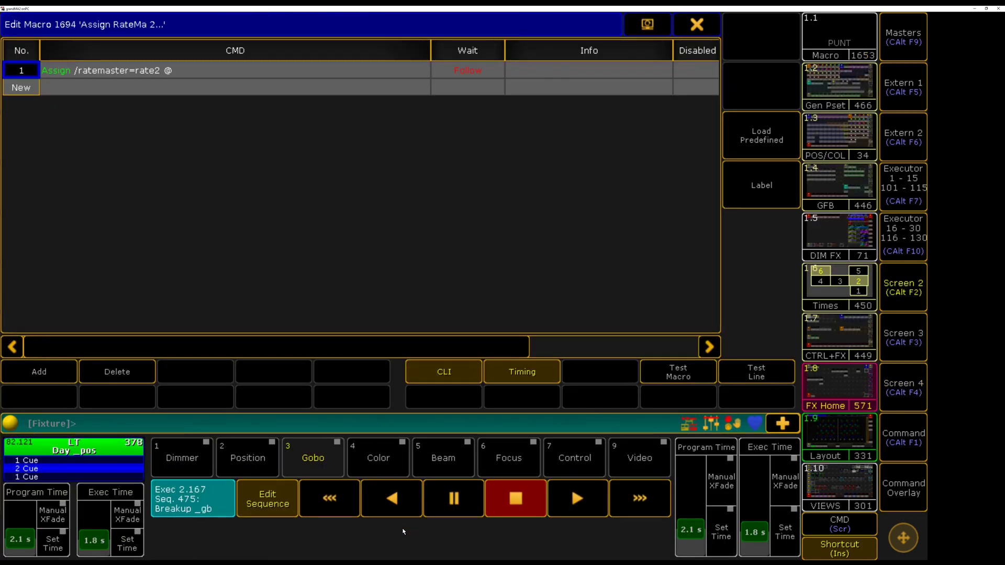
left_click(47, 73)
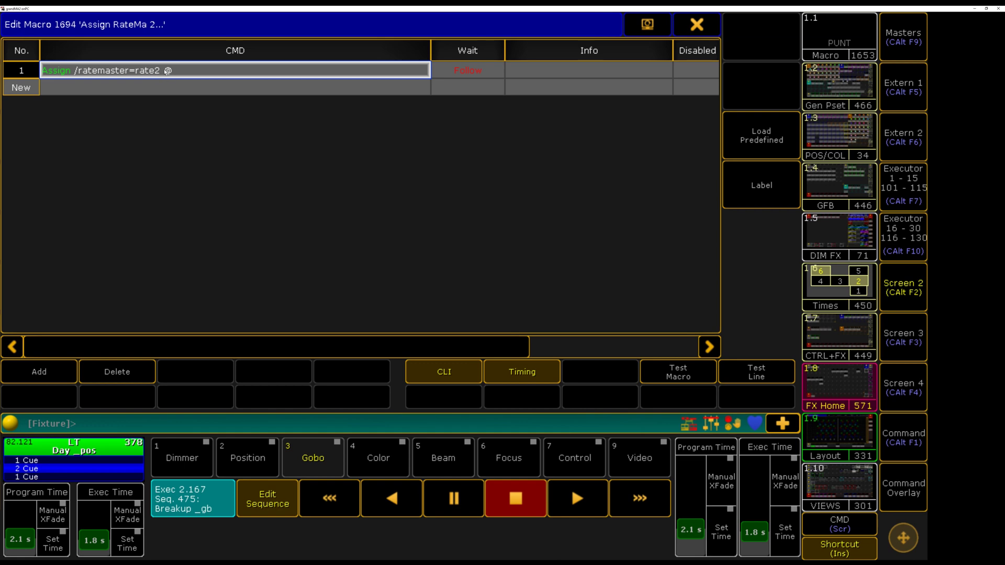
left_click(699, 27)
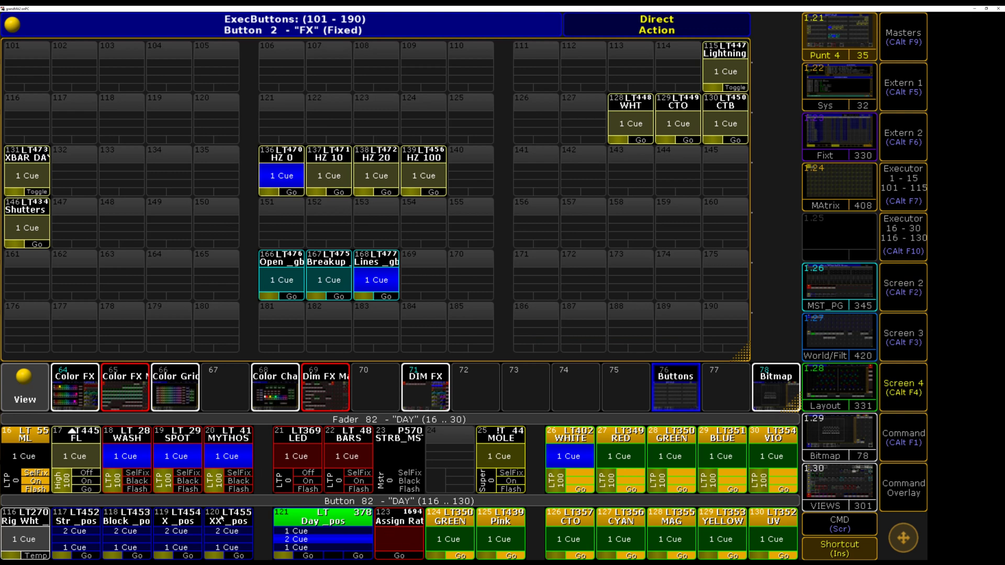
Check which rate master is set in the MYTHOS executor's assign options
left_click(234, 454)
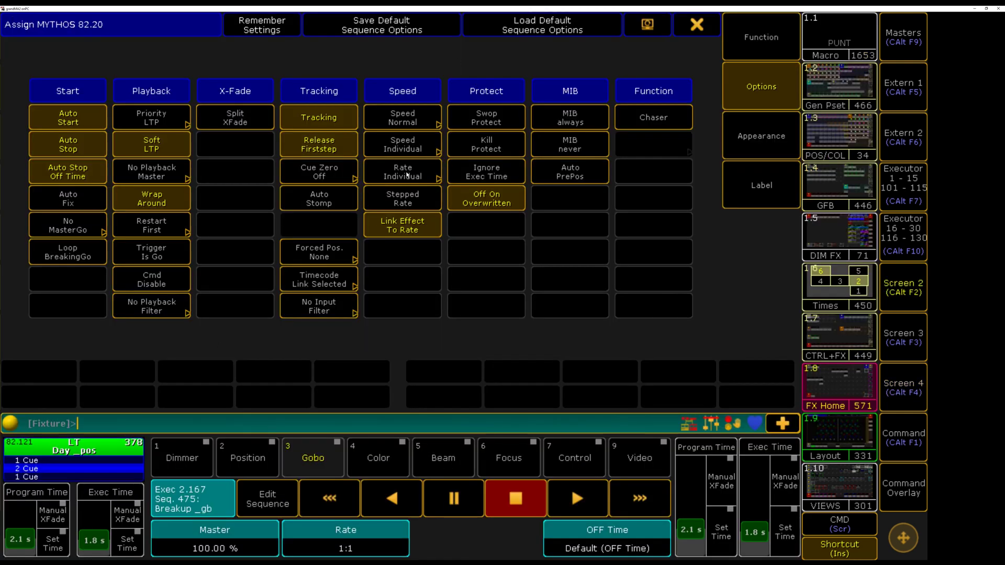
left_click(697, 24)
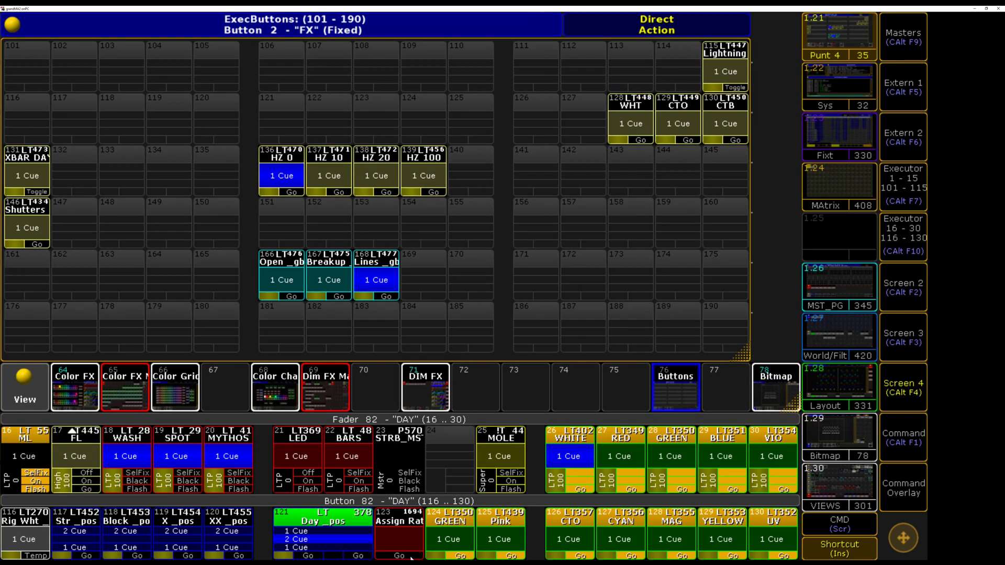
left_click(226, 455)
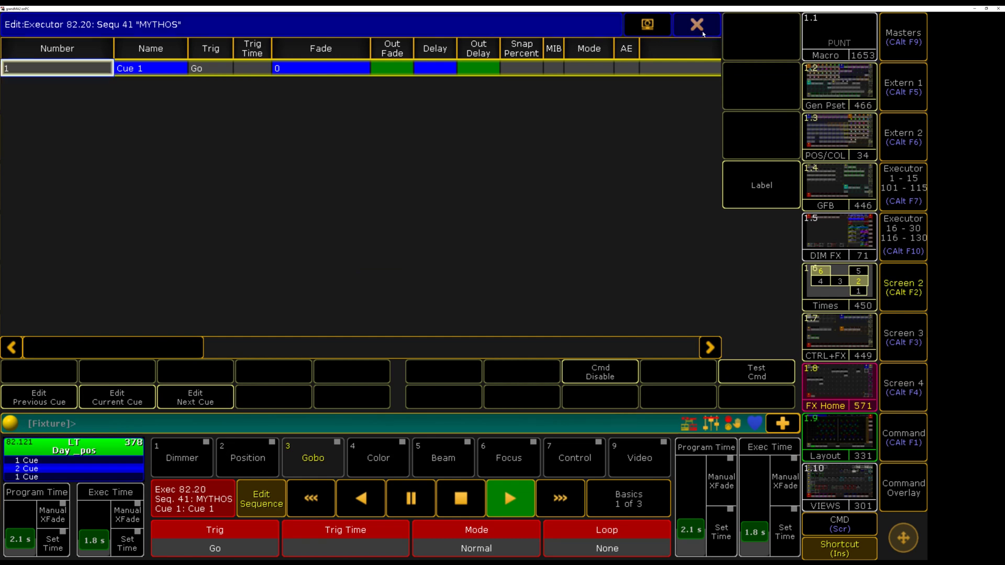
left_click(697, 25)
left_click(246, 460)
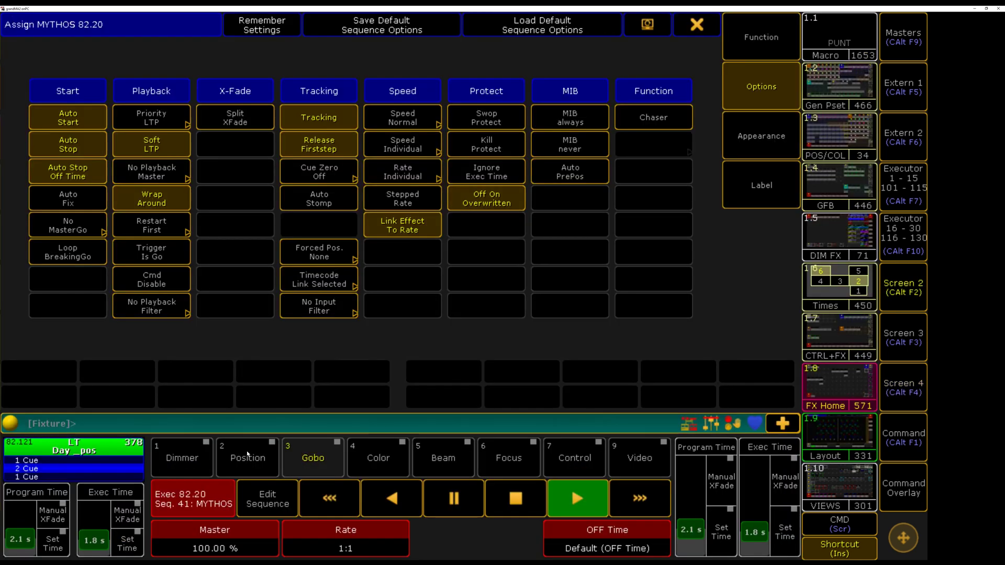
left_click(696, 24)
Assign rate master rate2 to the MYTHOS executor with the Assign Rate macro
left_click(896, 497)
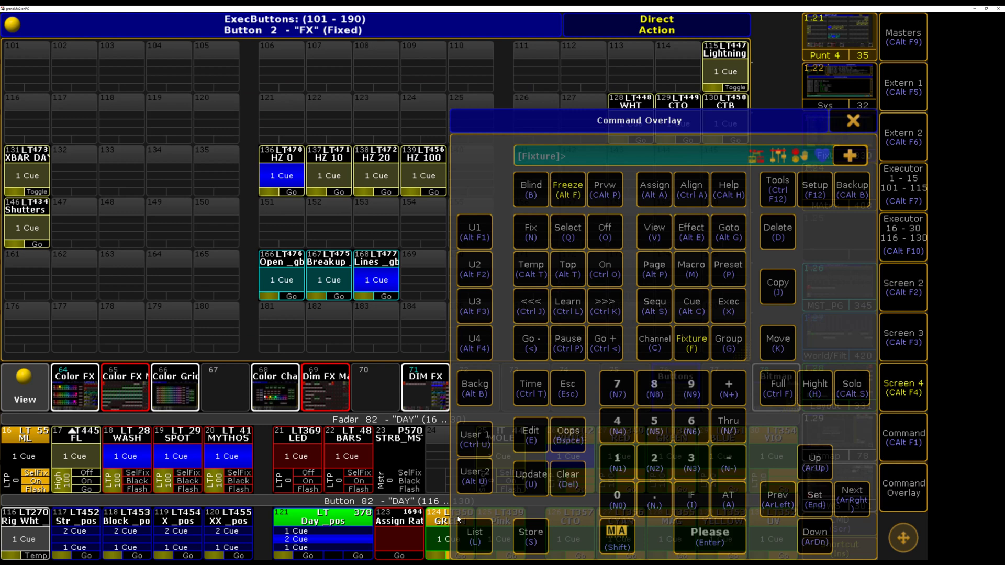
left_click(400, 556)
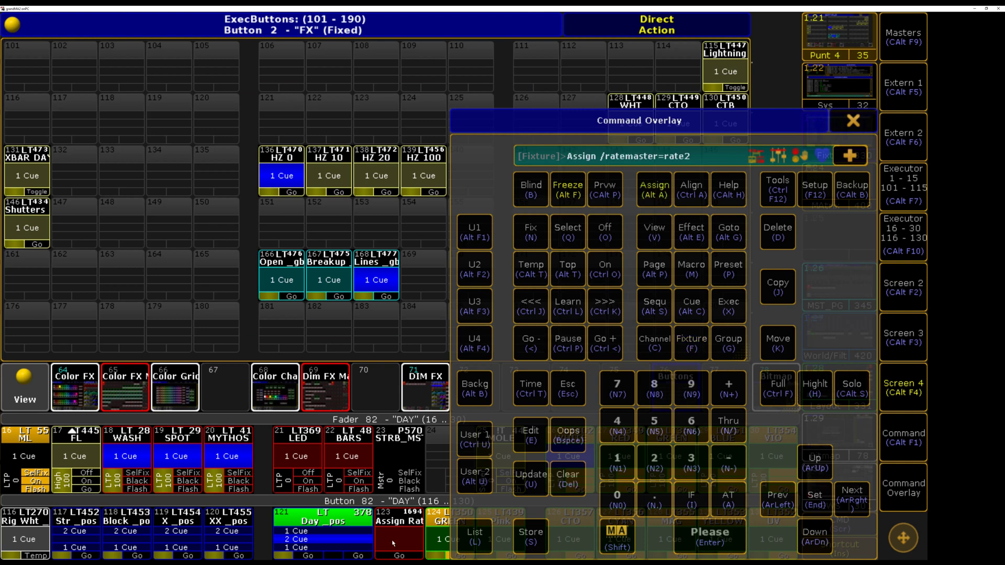
left_click(235, 451)
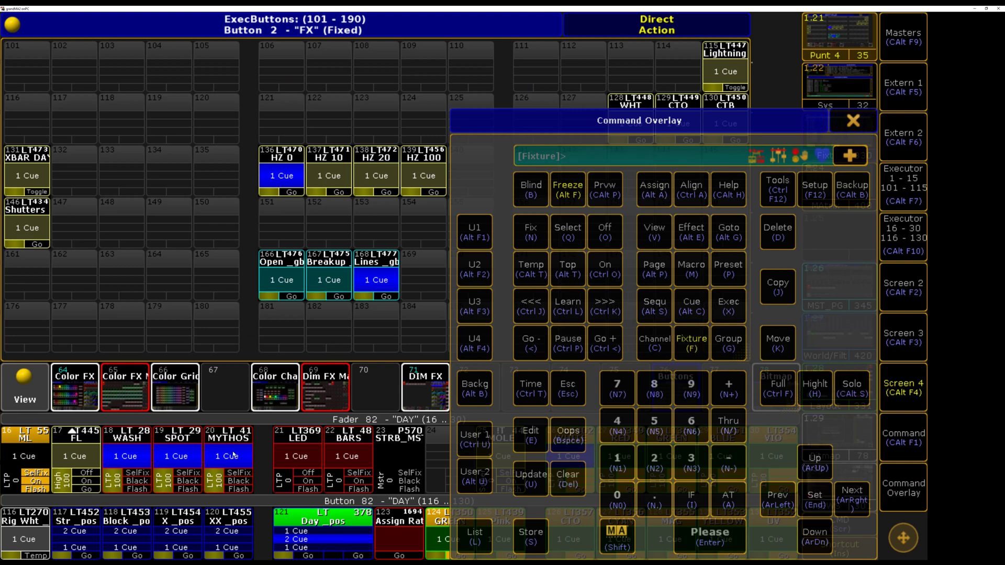
Verify the MYTHOS executor's rate master in its assign options, and close the command overlay
key("alt+a")
left_click(235, 451)
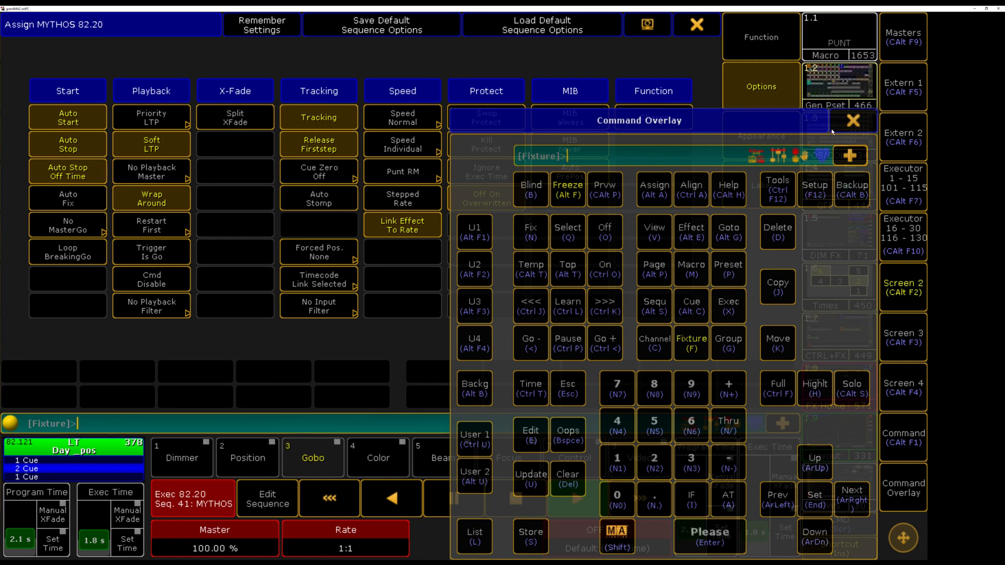
left_click(852, 120)
left_click(696, 24)
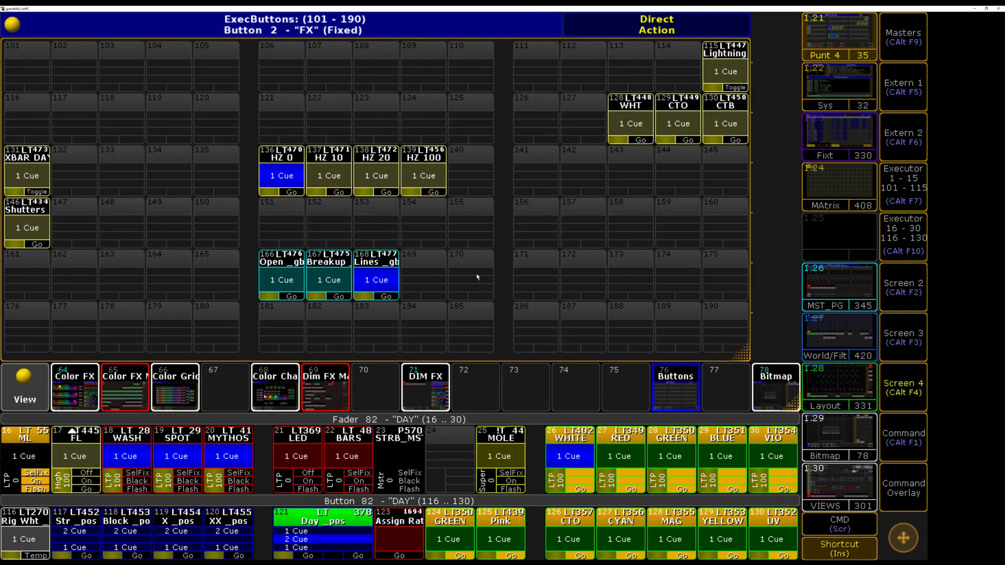
Open effect 42 "_REF BPM" in the effect editor and check its name, leaving the label as it is
left_click(904, 293)
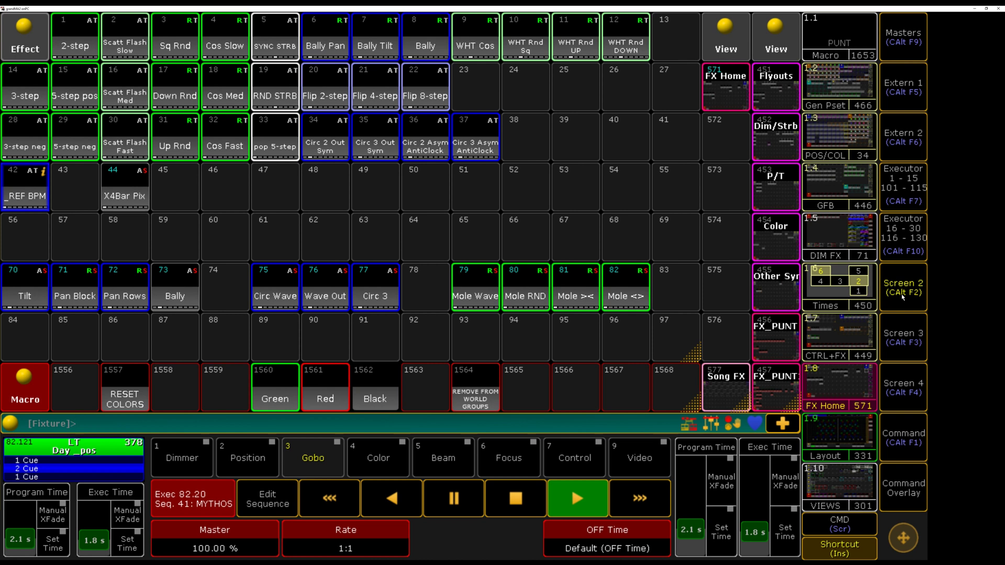
left_click(28, 196)
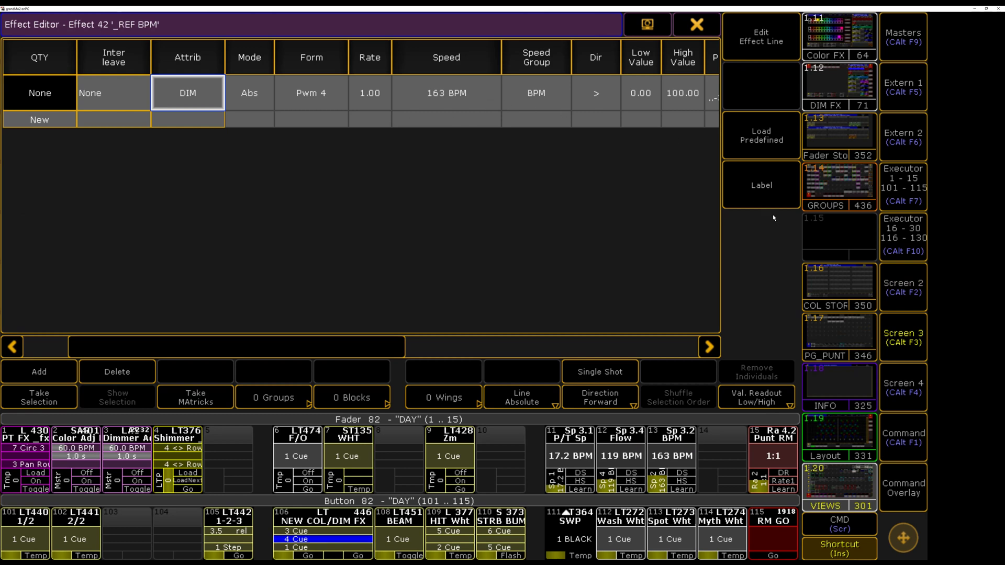
left_click(764, 199)
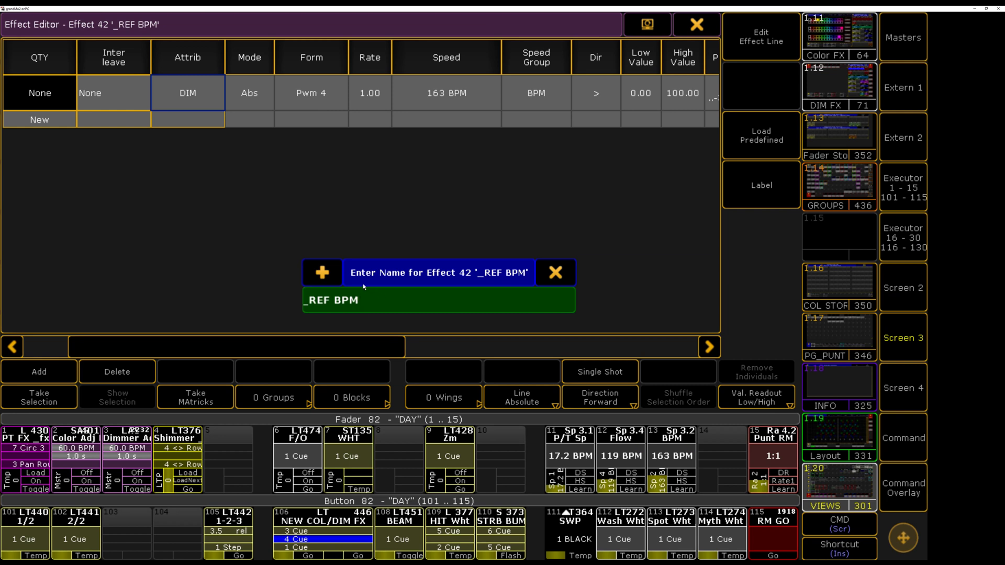
key("Home")
key("Delete")
type("_")
left_click(554, 278)
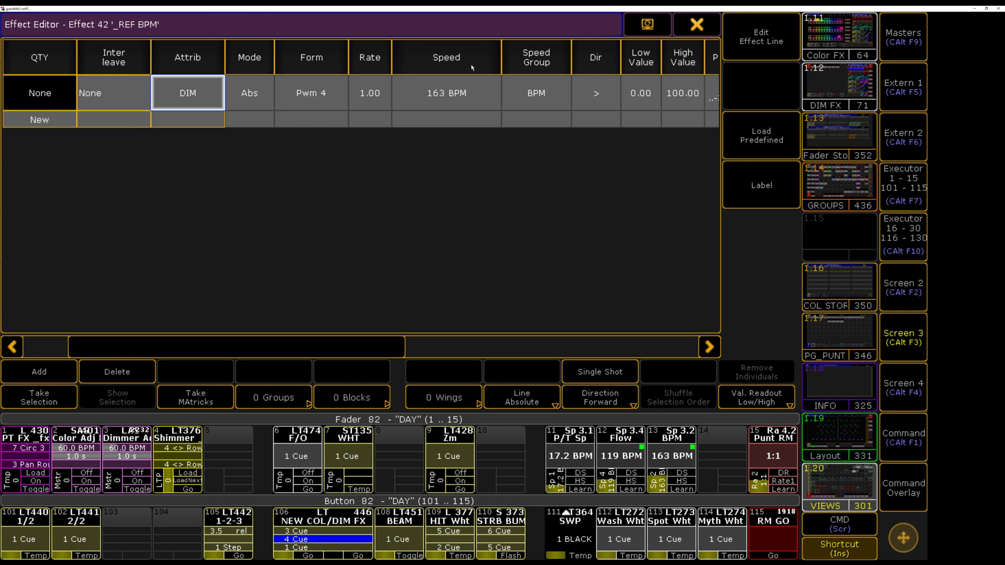
Assign the BPM speed master as the speed group of the effect's DIM line
left_click(536, 93)
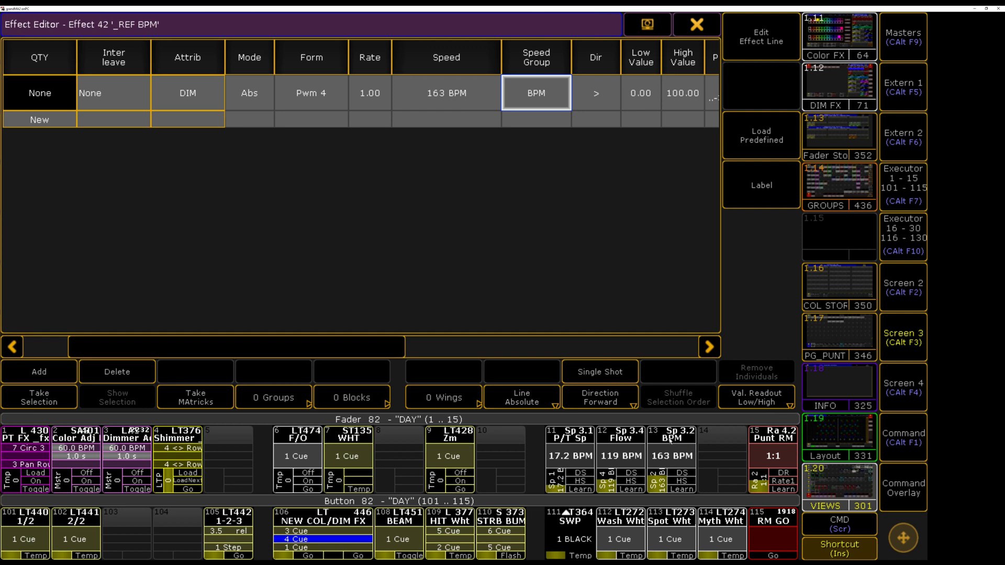
left_click(538, 82)
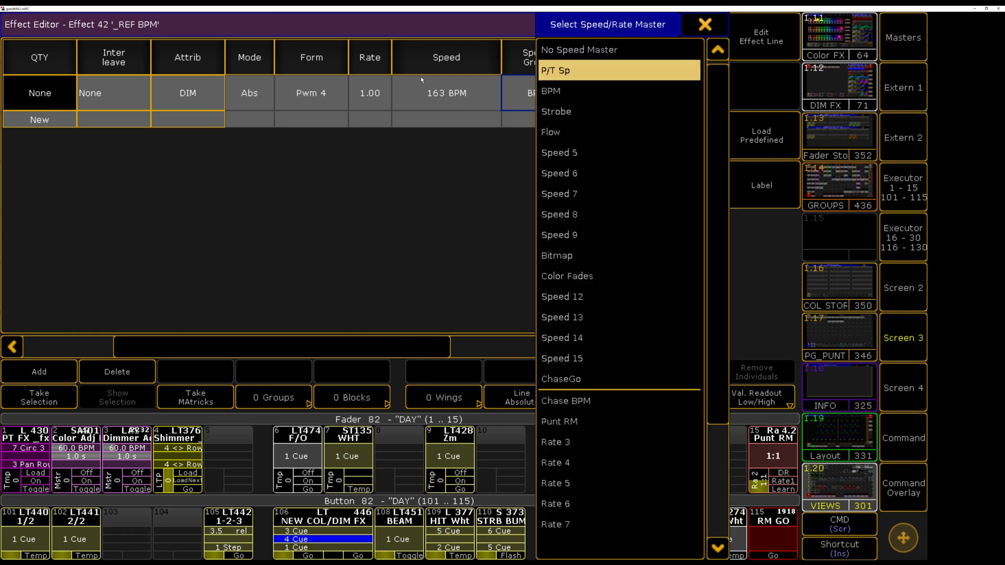
left_click(563, 90)
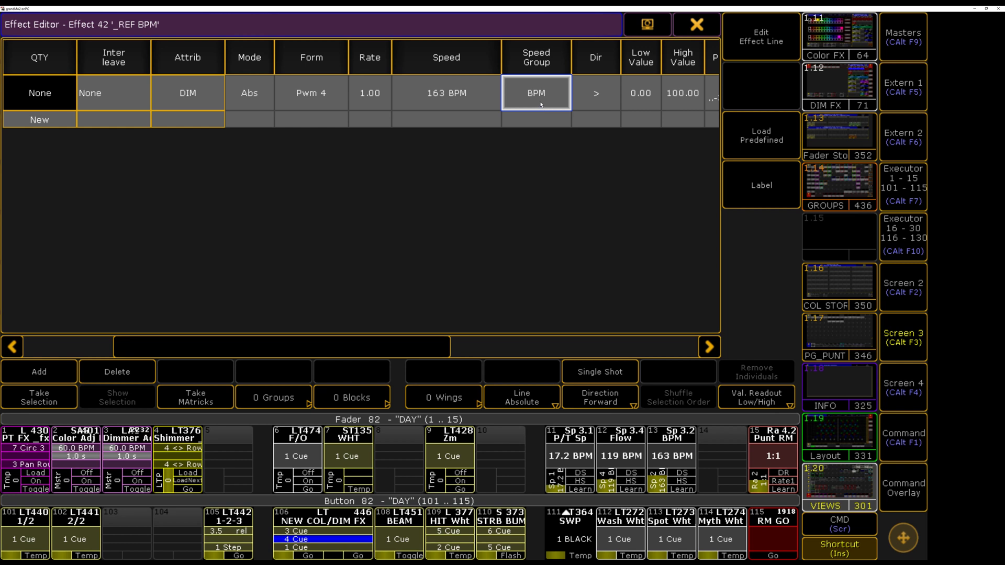
Set the rate of the effect's DIM line to 0.8
left_click(370, 92)
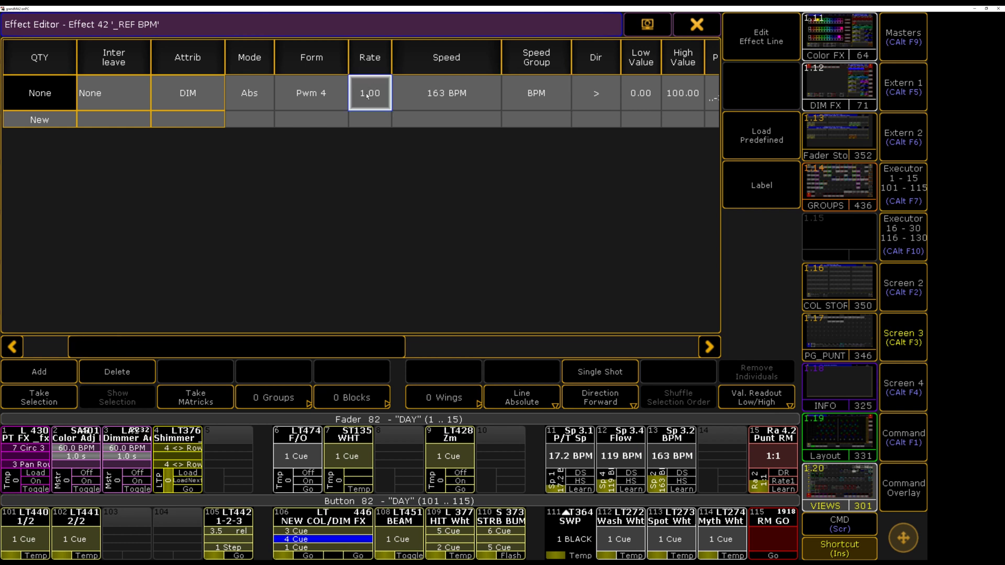
left_click(368, 95)
type("0.8")
key("Return")
left_click(439, 99)
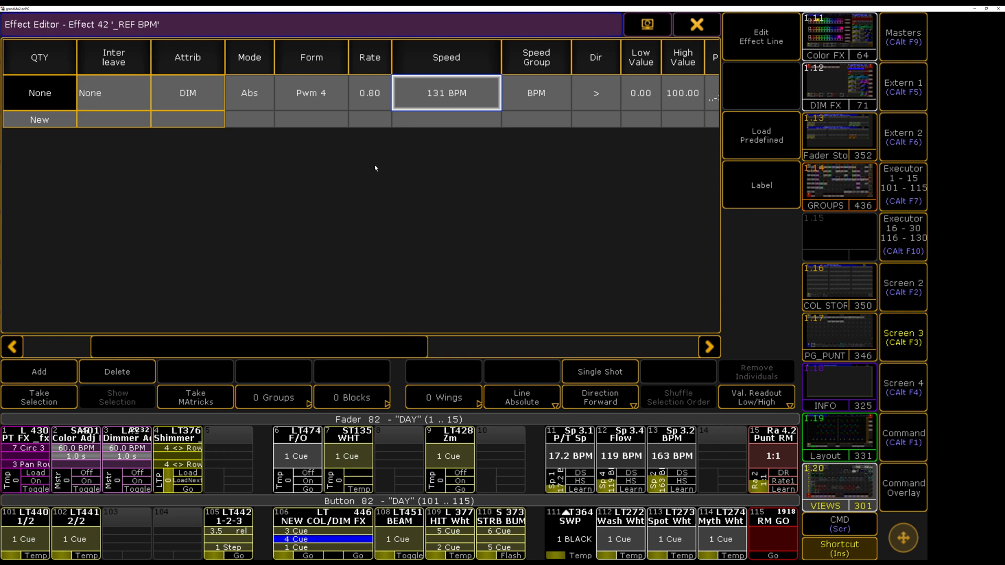
Set the DIM line's rate to 1 and close the effect editor
double_click(387, 93)
type("1")
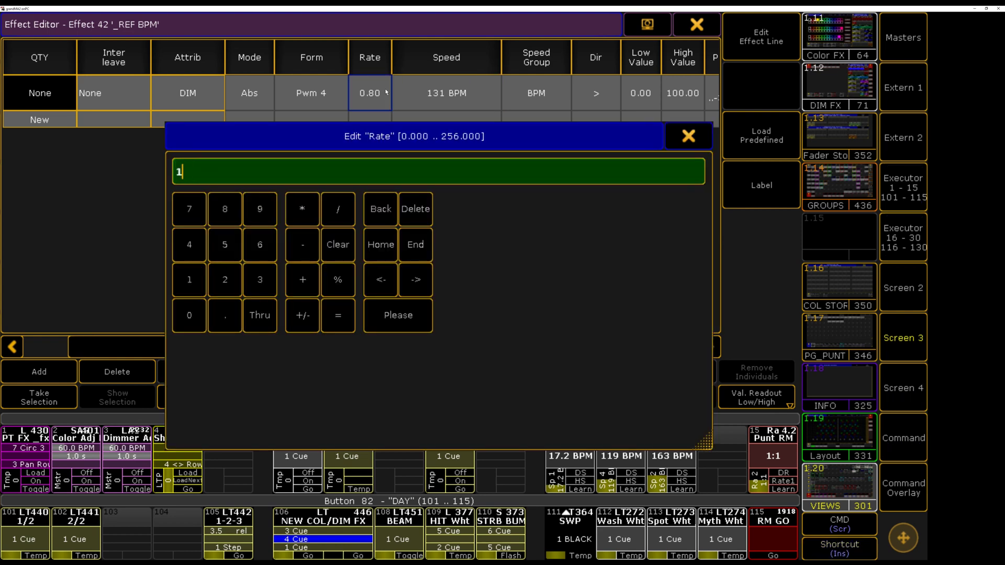
key("Return")
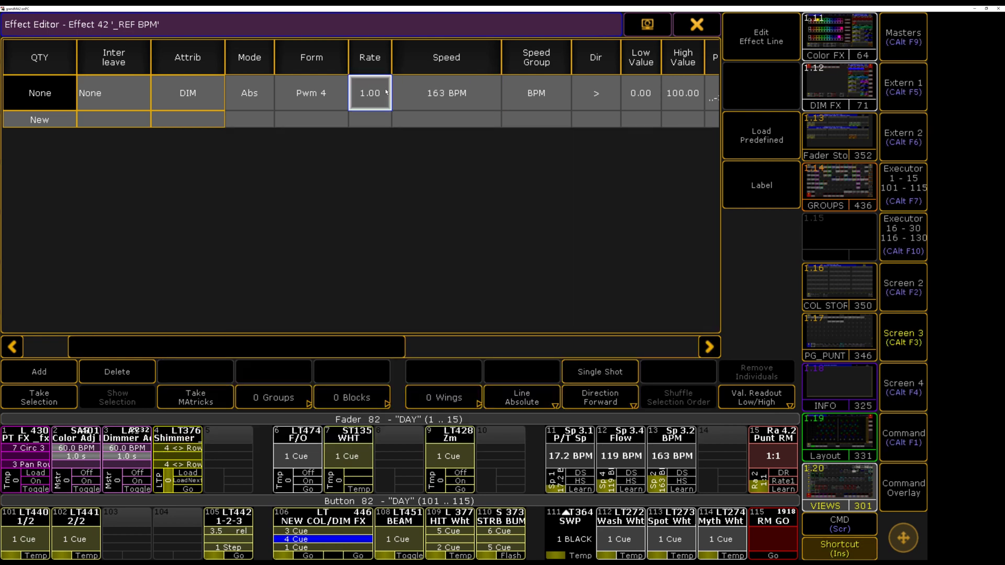
key("Escape")
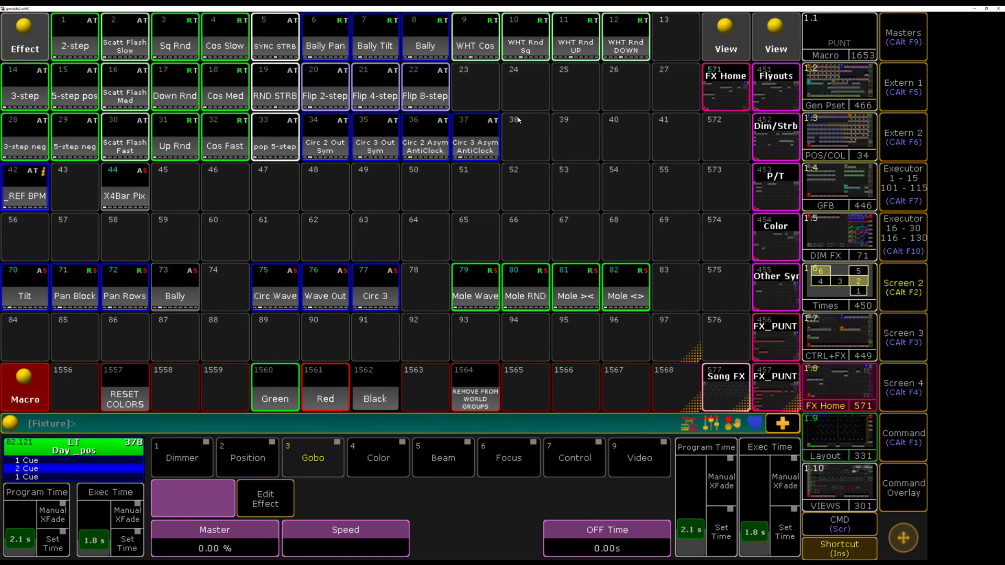
Bring up the PLUGINS view on screen 4 and open plugin 58 "RM GO" for editing
left_click(898, 385)
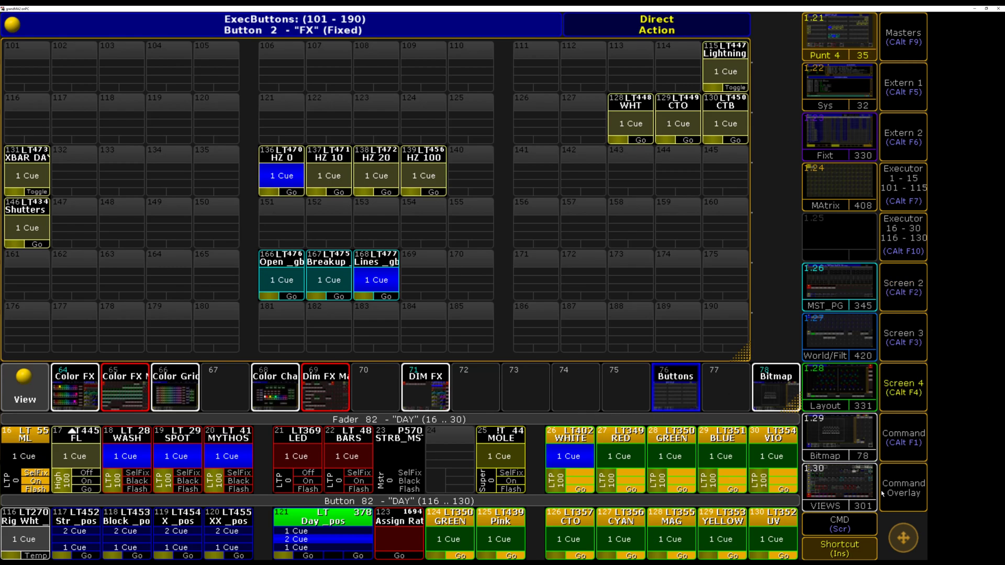
left_click(847, 486)
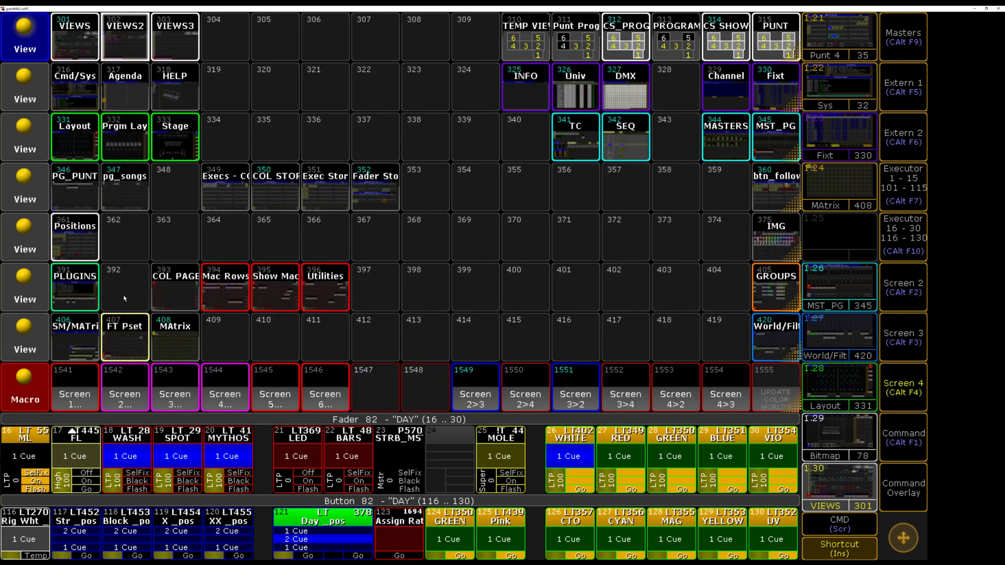
left_click(73, 275)
right_click(675, 397)
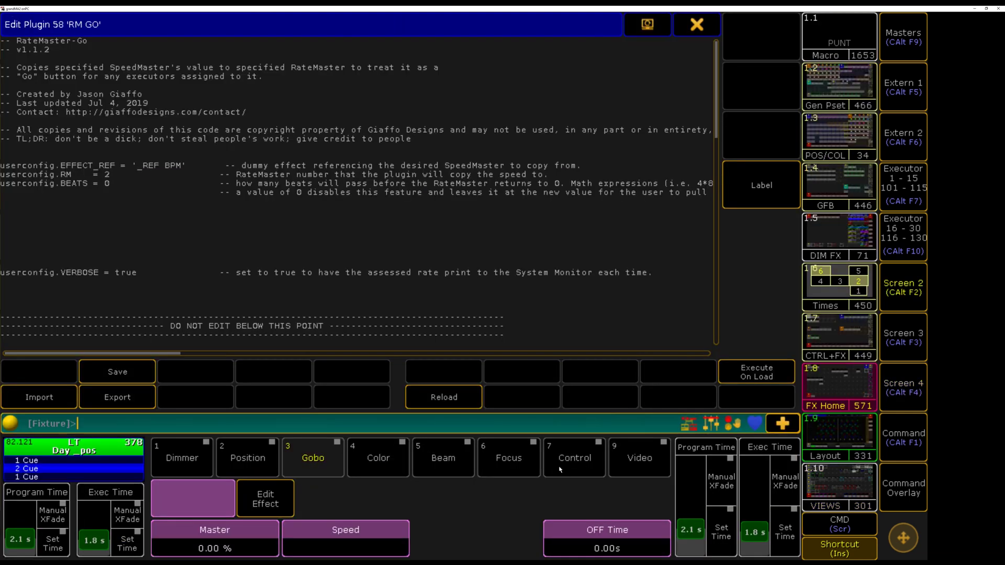
Review the plugin's userconfig settings EFFECT_REF, RM, BEATS and VERBOSE, and close the plugin editor
left_click(89, 151)
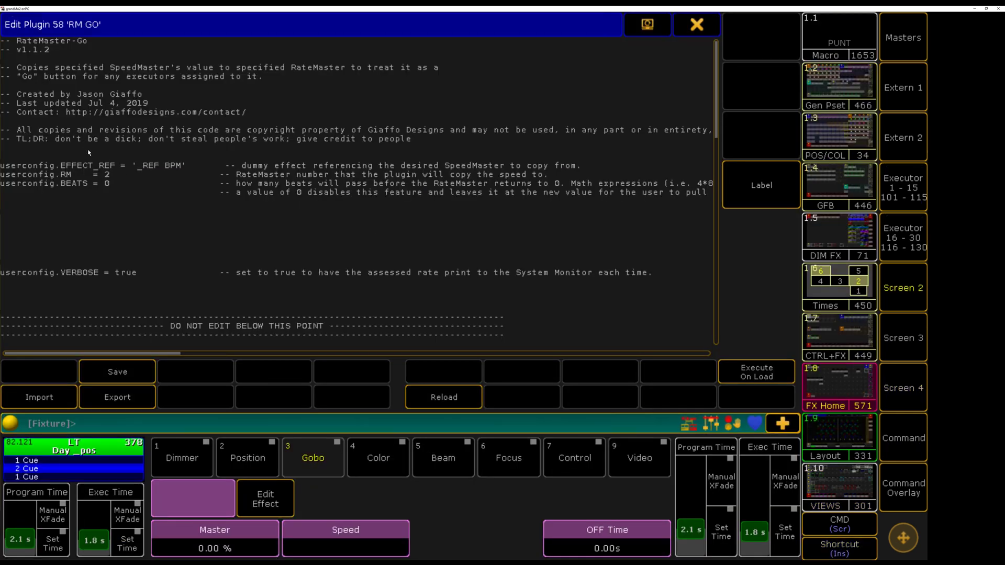
left_click_drag(67, 159, 116, 183)
left_click_drag(135, 168, 174, 163)
left_click(176, 166)
left_click(105, 177)
key("ctrl+shift+Right")
left_click(57, 183)
double_click(113, 189)
left_click_drag(65, 280, 121, 281)
left_click(697, 26)
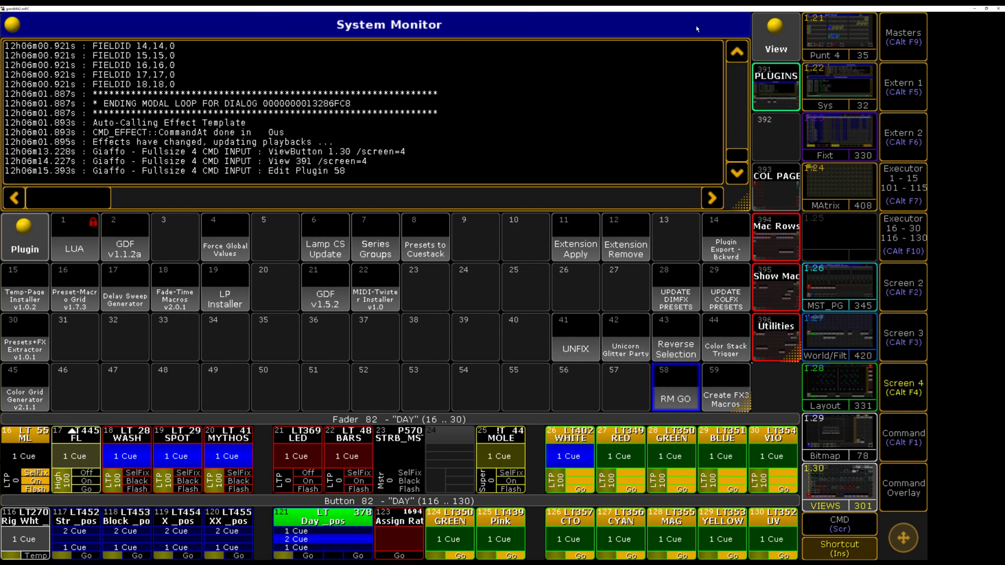
Run RM GO with the BPM speed master at 126 BPM and check the plugin's output in the command line feedback
left_click(904, 355)
scroll(760, 485, "down", 3)
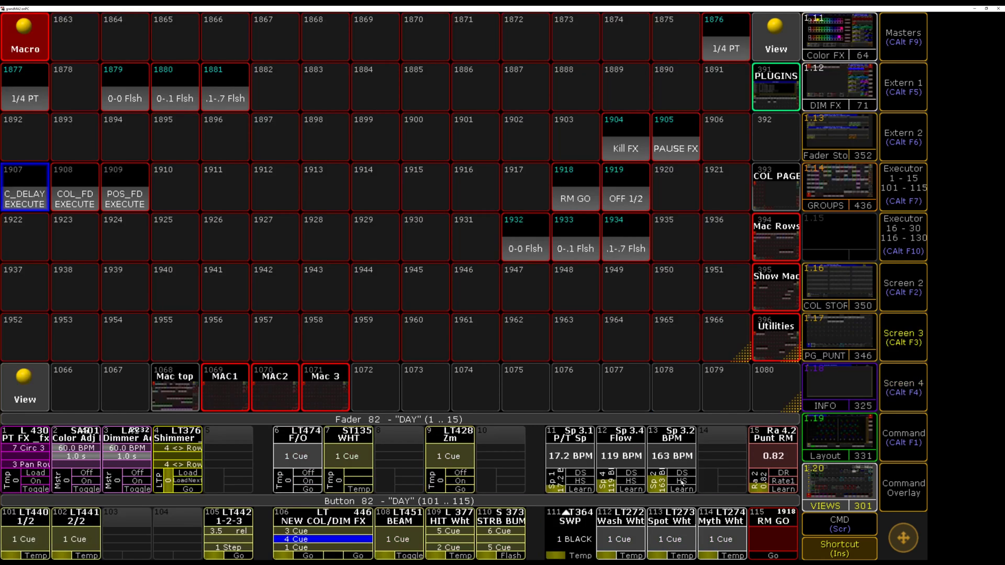
scroll(664, 487, "down", 3)
scroll(760, 480, "up", 5)
left_click(895, 293)
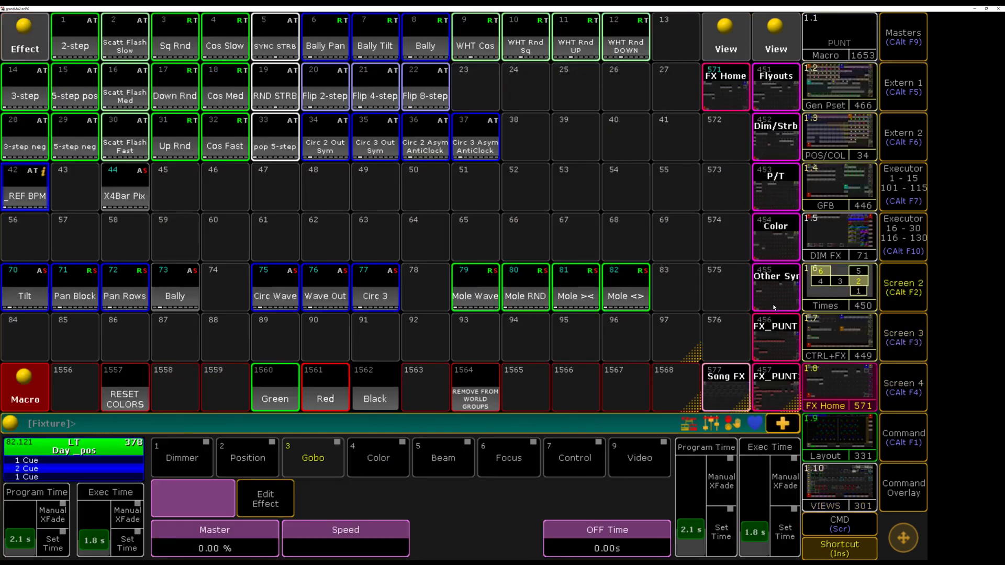
left_click(20, 424)
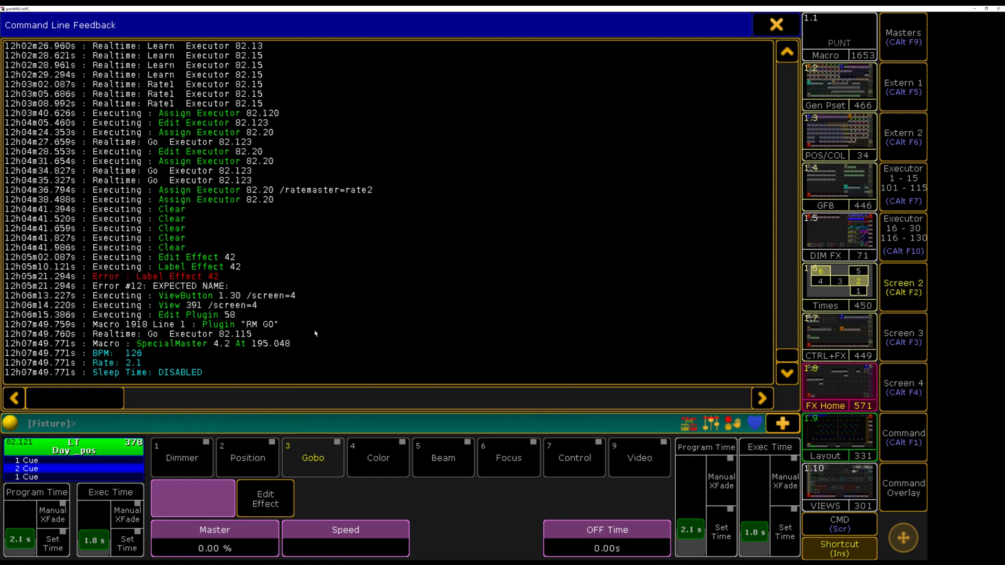
Inspect the command line of macro 1918 "RM GO" and close the macro editor
left_click(903, 338)
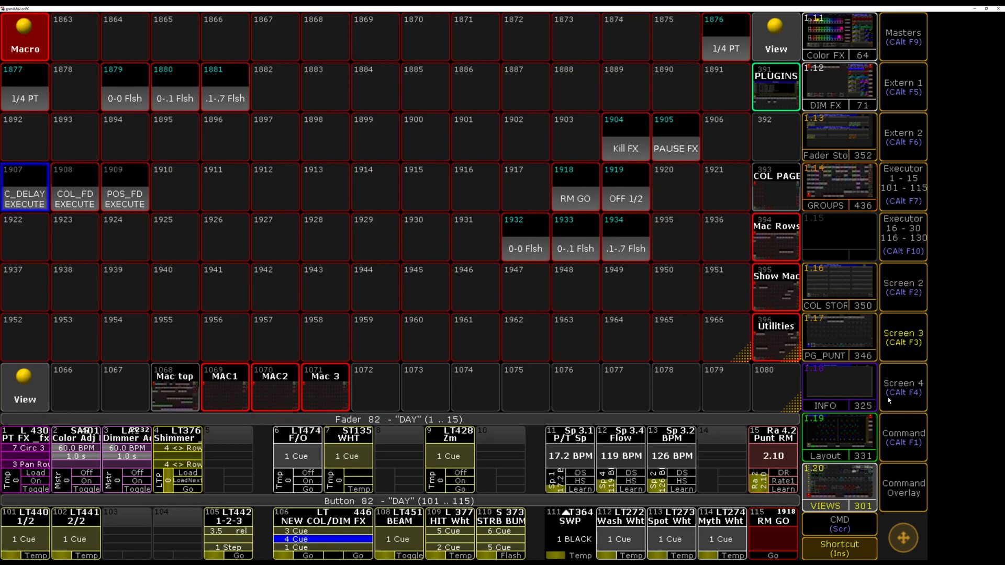
scroll(665, 474, "down", 3)
right_click(575, 189)
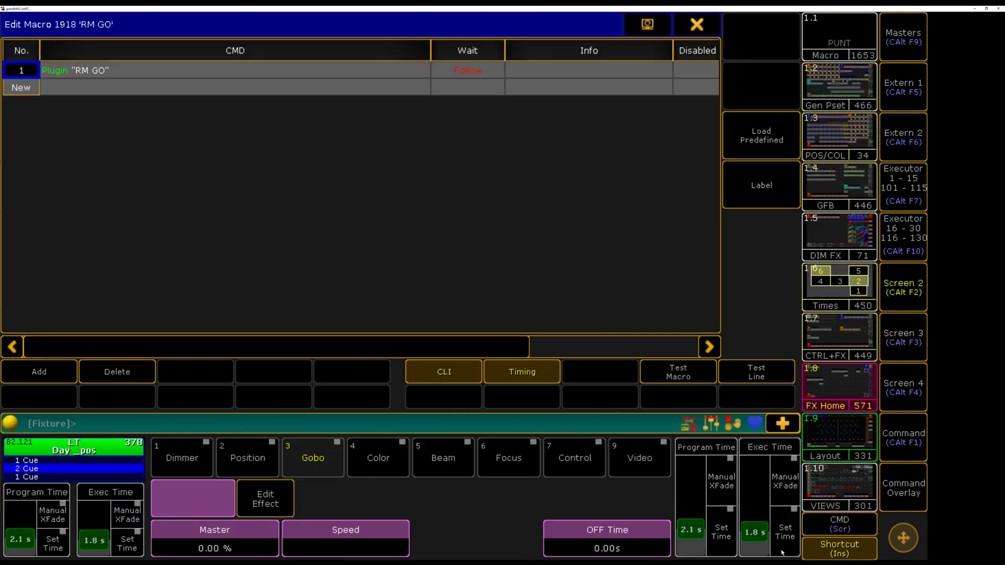
left_click(694, 31)
Run RM GO with the BPM speed master at 92.6 and 43 BPM, and lower the Punt RM rate master to Stop
left_click(776, 556)
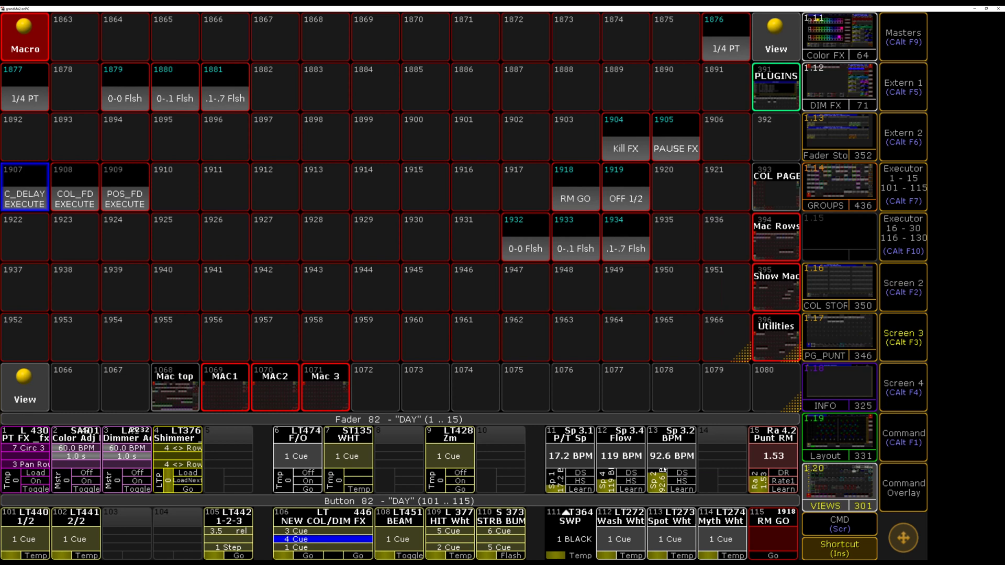
scroll(663, 468, "down", 5)
left_click(786, 556)
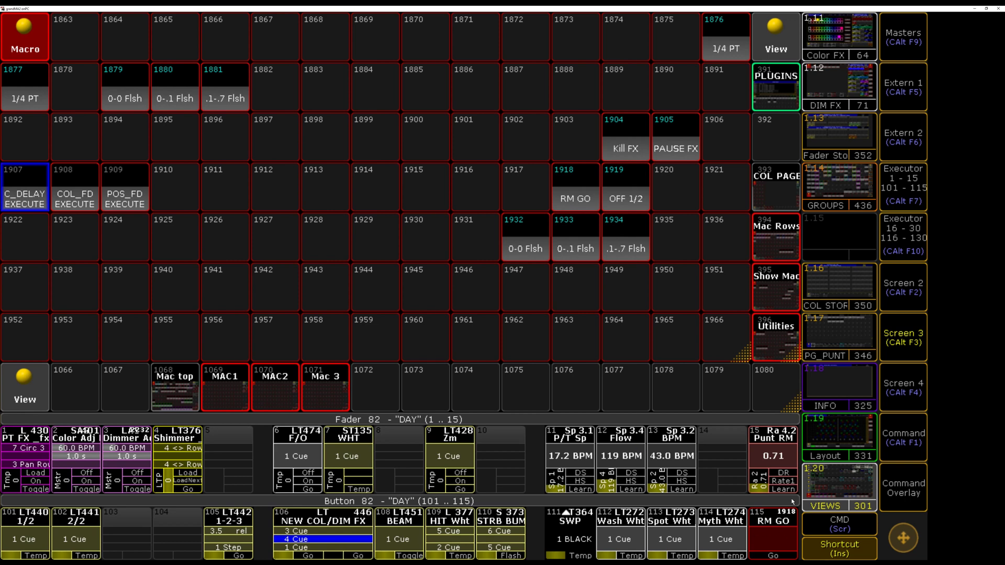
left_click_drag(759, 482, 760, 495)
Set cue 1's delay to 0 in executor 2.166 "Open _gb" and close the sequence editor
key("ctrl+alt+F4")
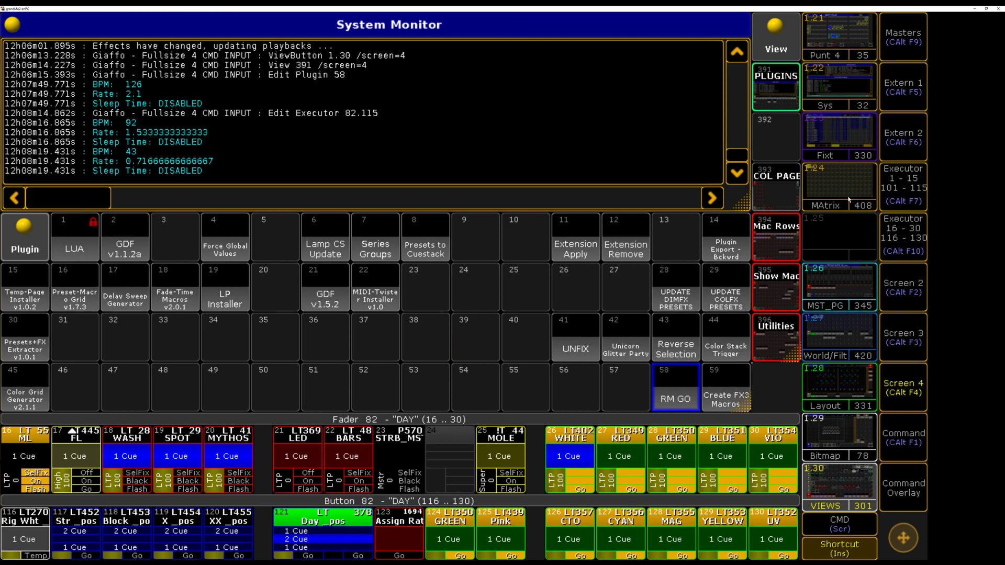
left_click(839, 34)
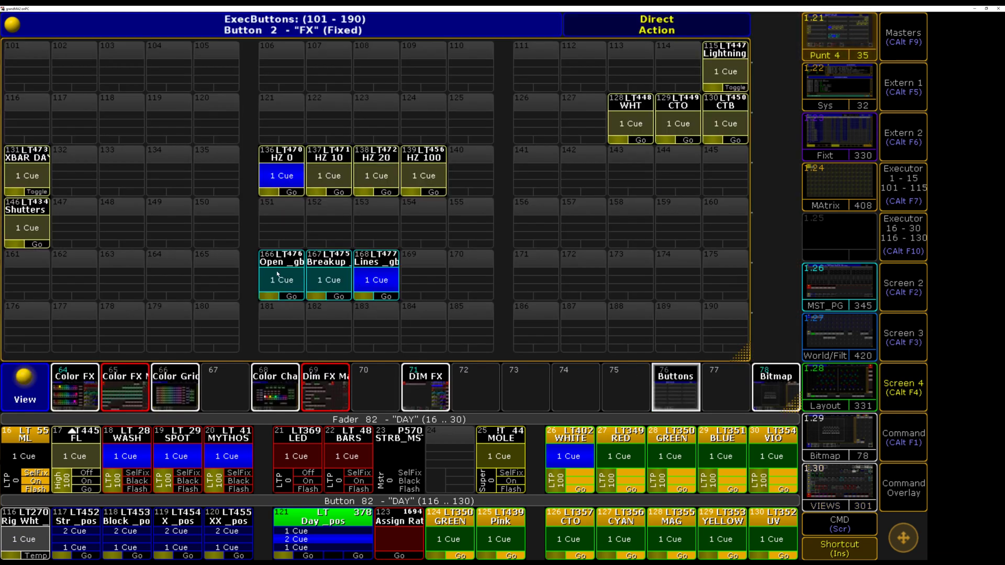
left_click(277, 274)
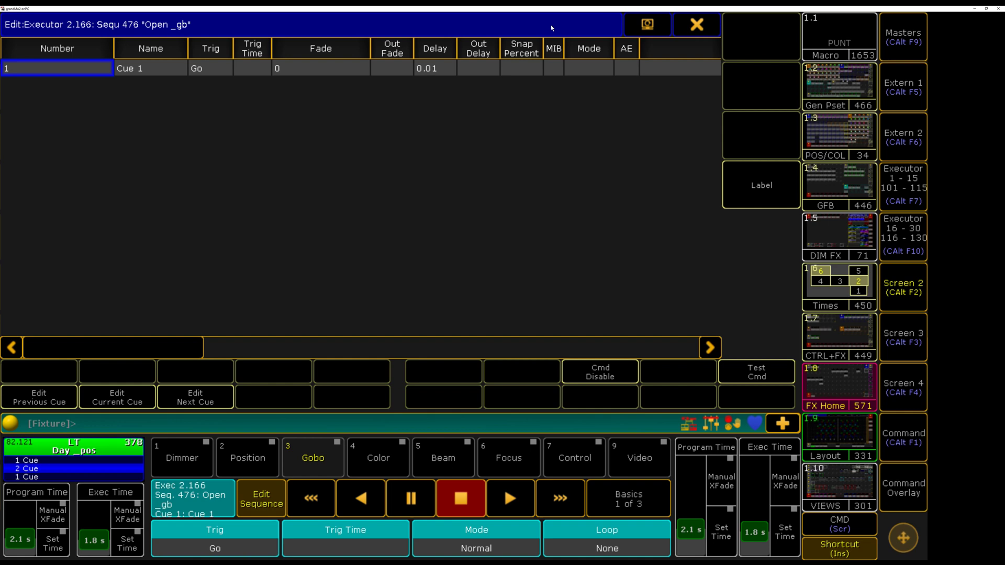
double_click(445, 71)
type("0")
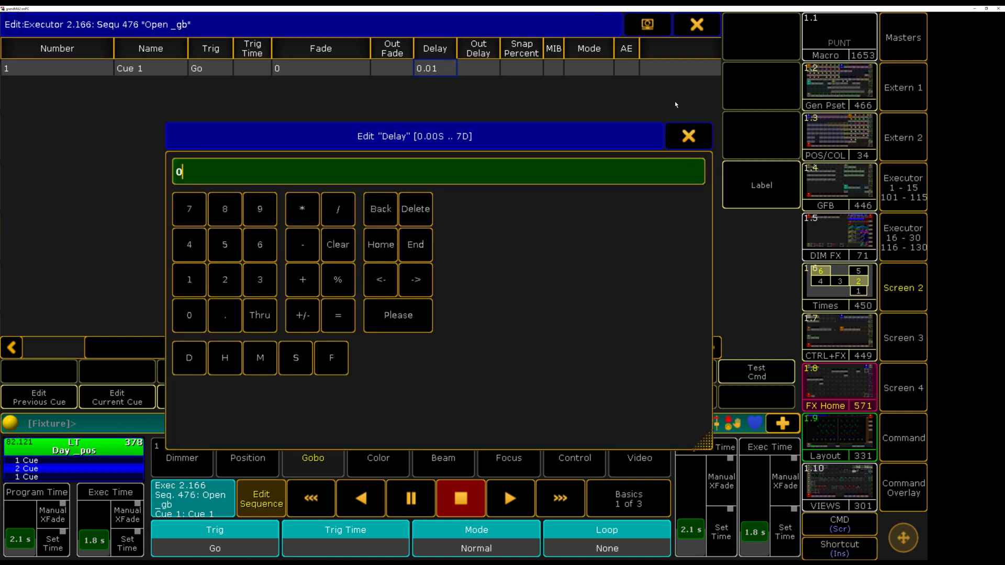
key("Return")
left_click(697, 23)
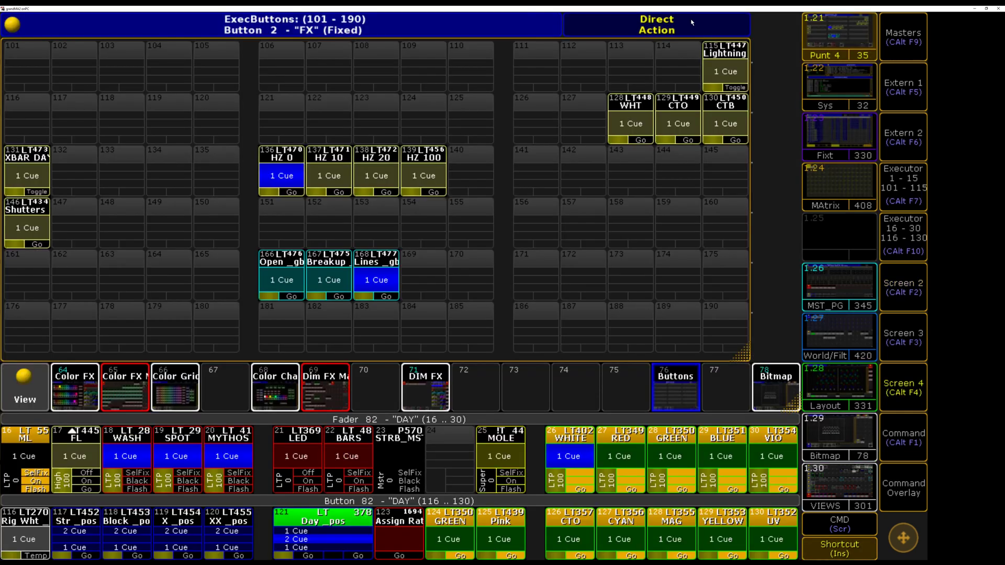
Trigger the RED color executor and the "Open _gb" gobo executor on screen 4 while the rate master is stopped
left_click(819, 297)
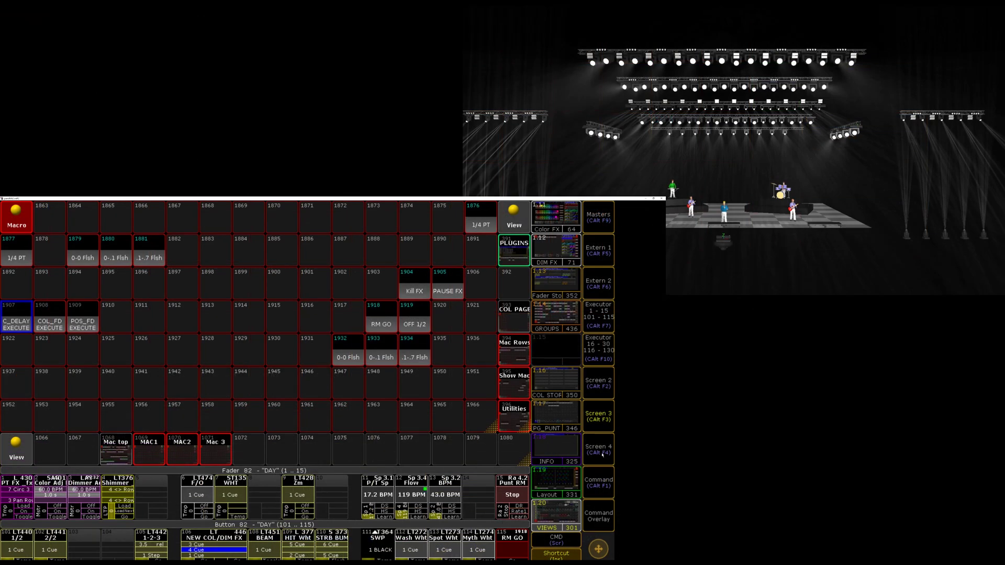
left_click(600, 453)
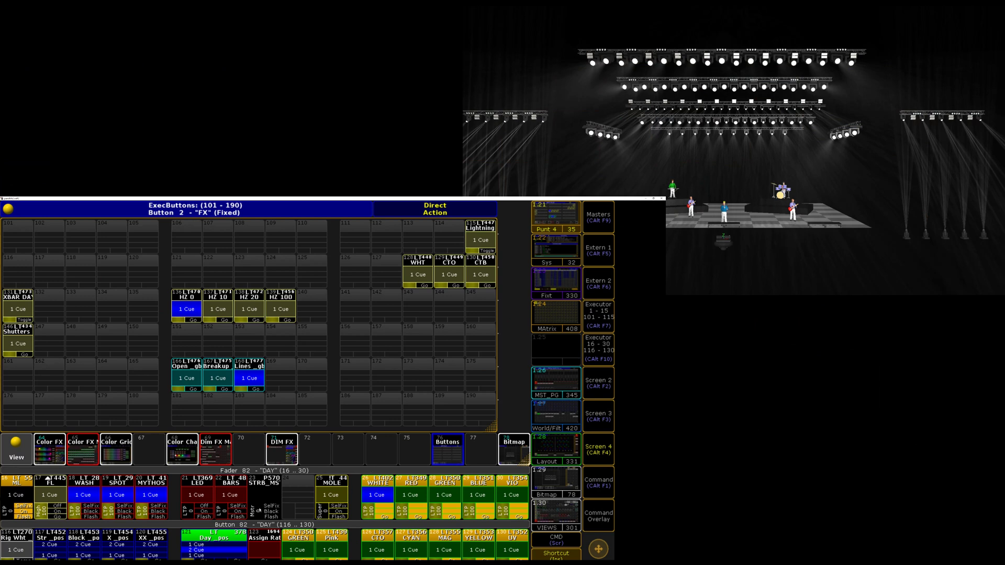
left_click(411, 494)
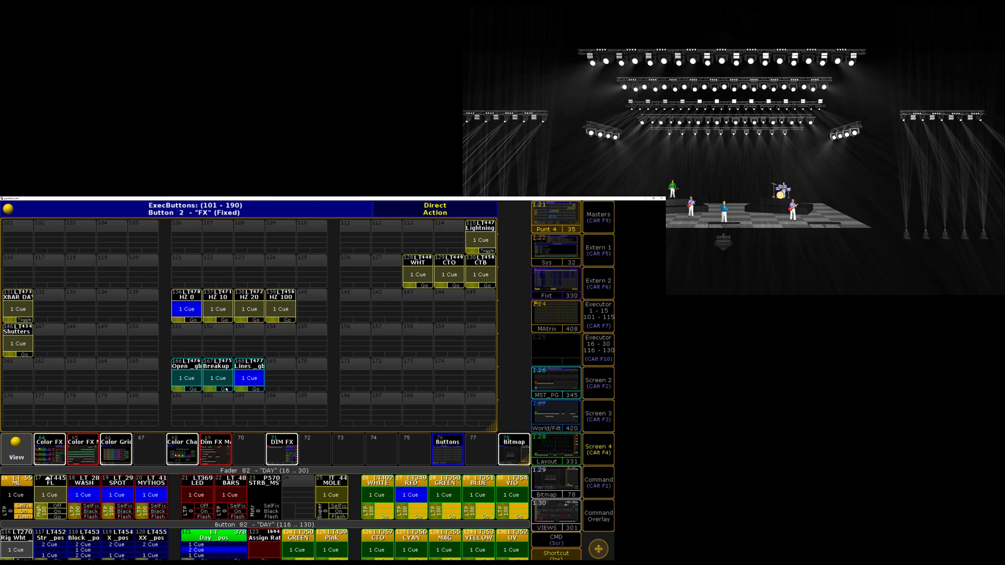
left_click(192, 390)
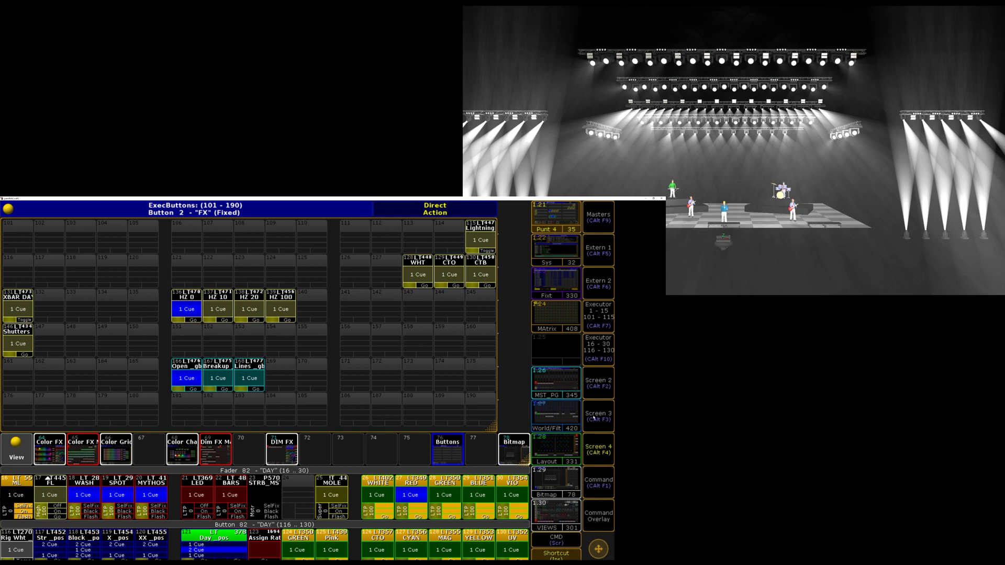
Examine the command lines of macro 1907 "C_DELAY EXECUTE" in the show macros view, including the 0.01 delay offset, and close the editor
left_click(541, 516)
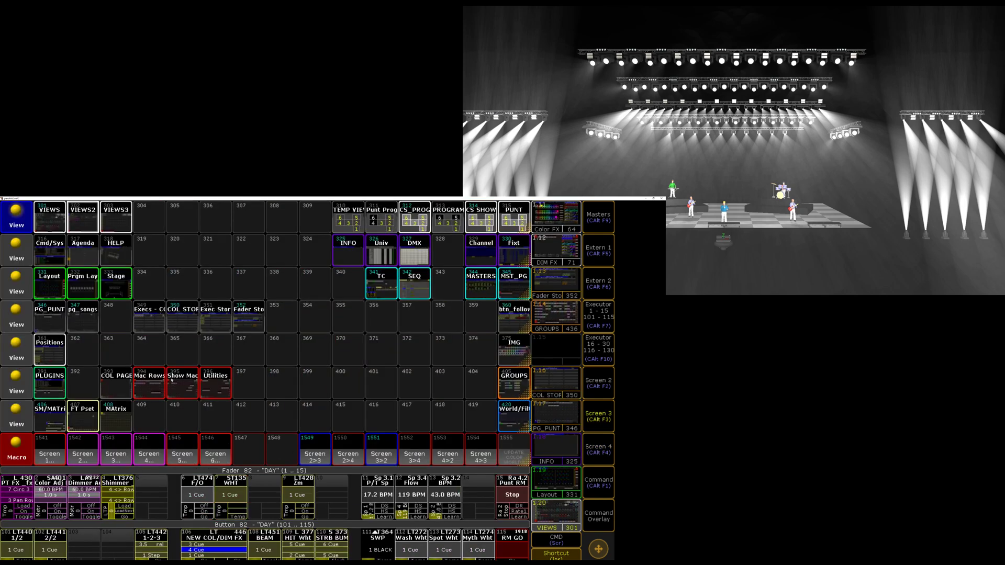
left_click(171, 381)
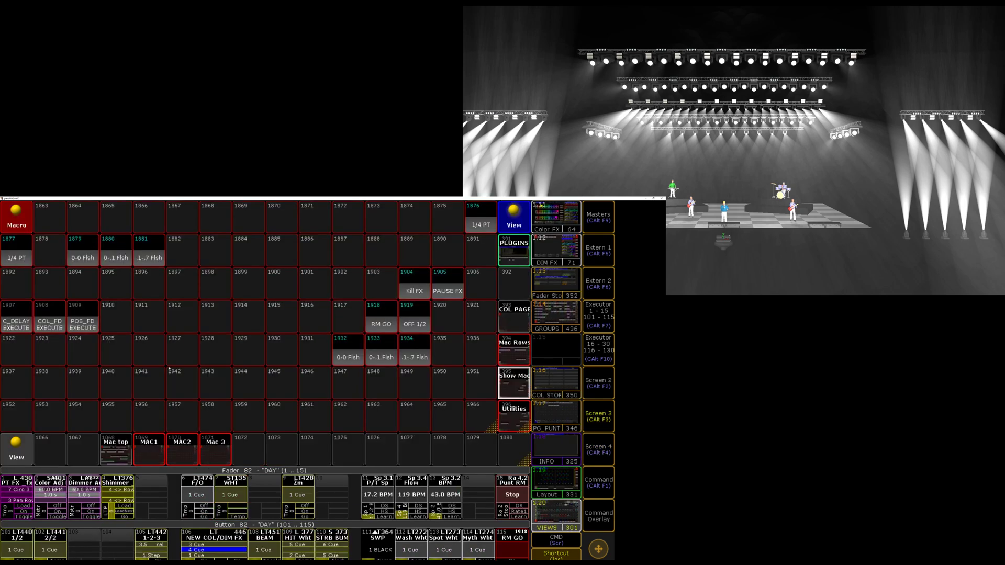
right_click(25, 319)
left_click(68, 285)
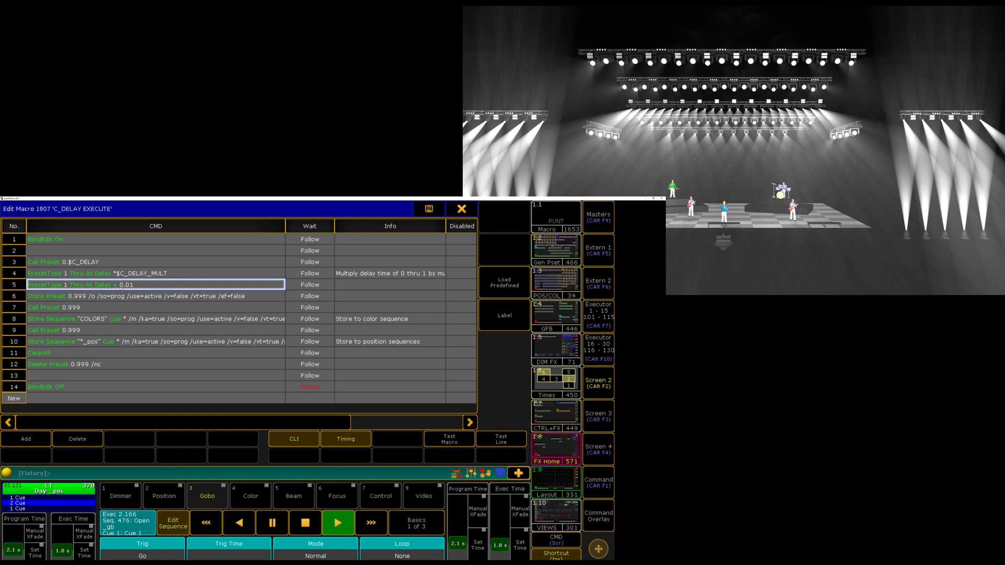
key("Escape")
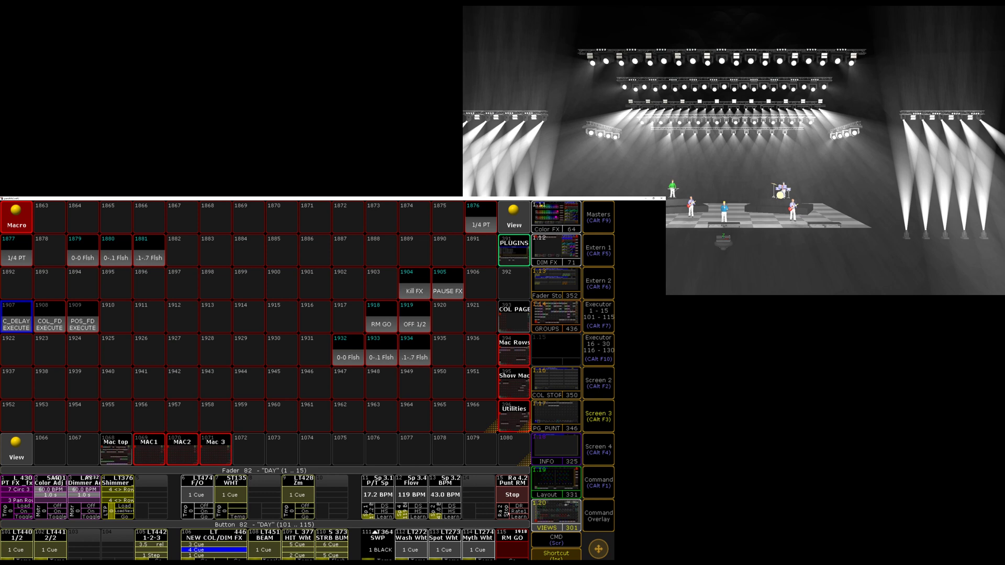
Trigger the GREEN and BLUE color executors on screen 4 while the rate master is stopped
left_click(598, 450)
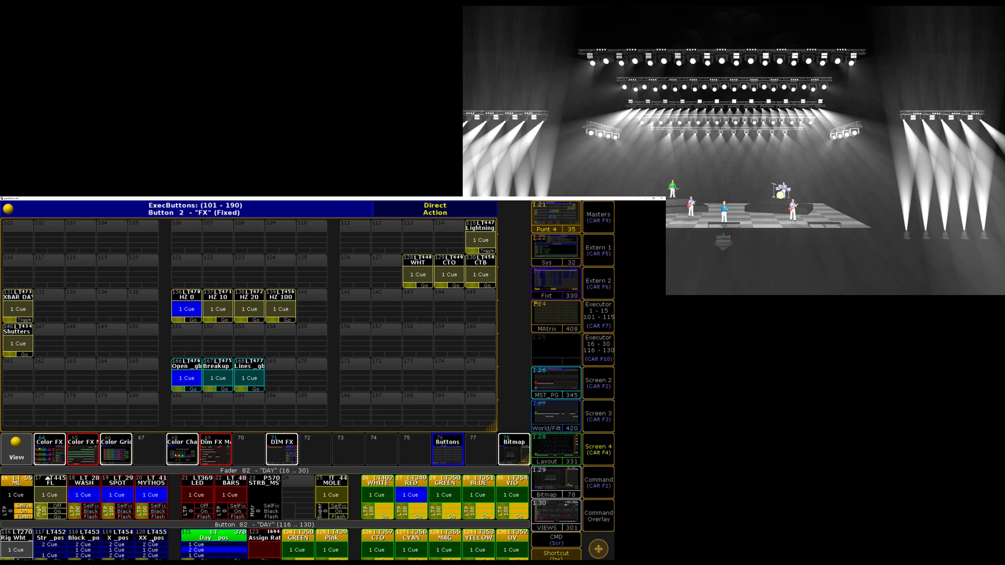
left_click(455, 518)
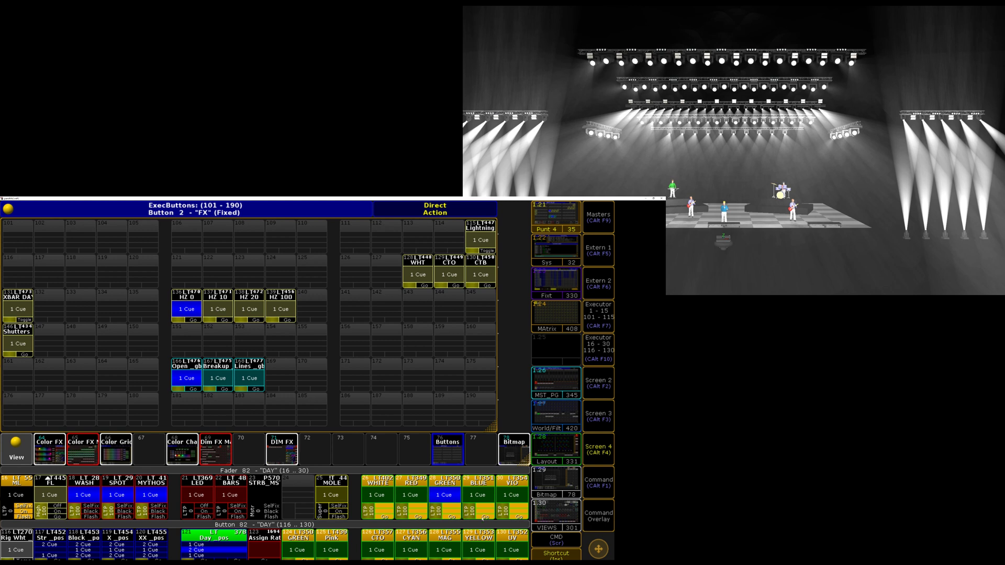
left_click(483, 517)
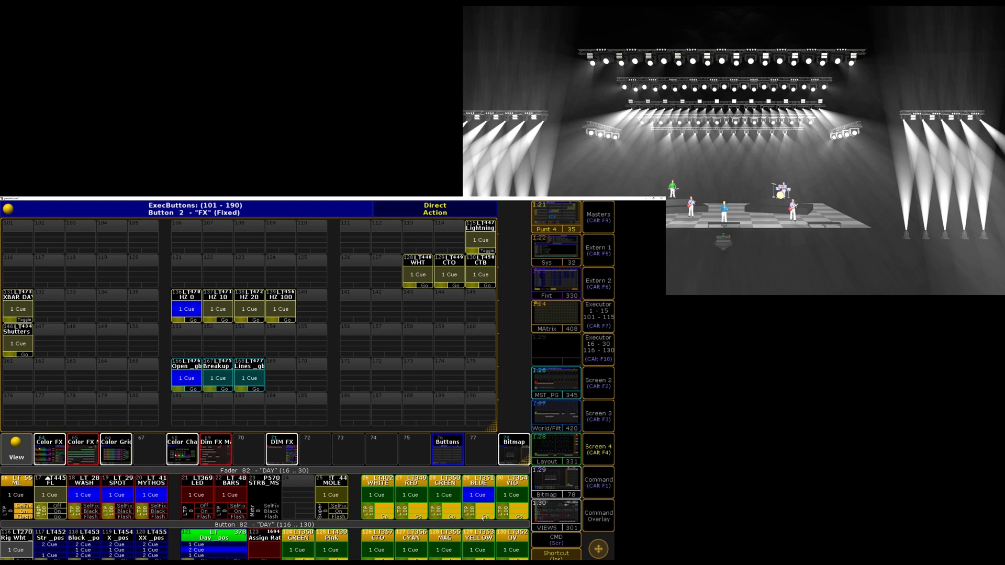
Inspect the CMD entry of cue 1 in executor 21.29 "BLUE" and close the sequence editor
left_click(474, 494)
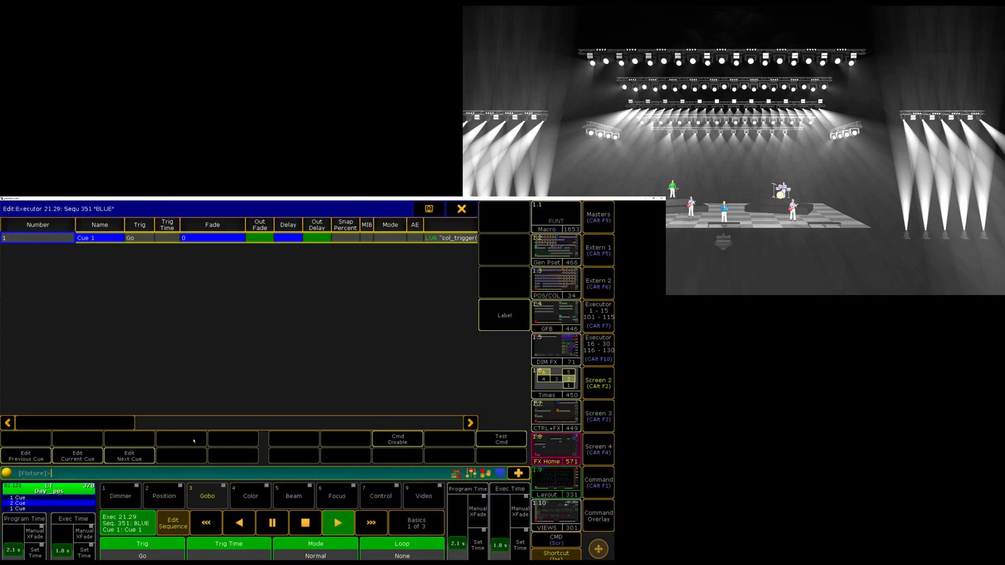
left_click_drag(106, 428, 185, 426)
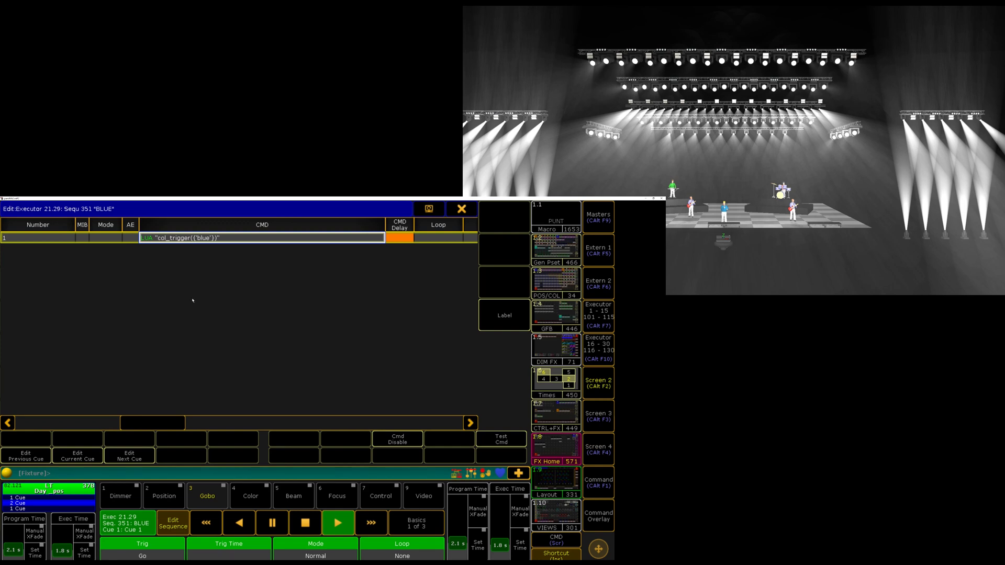
left_click(461, 209)
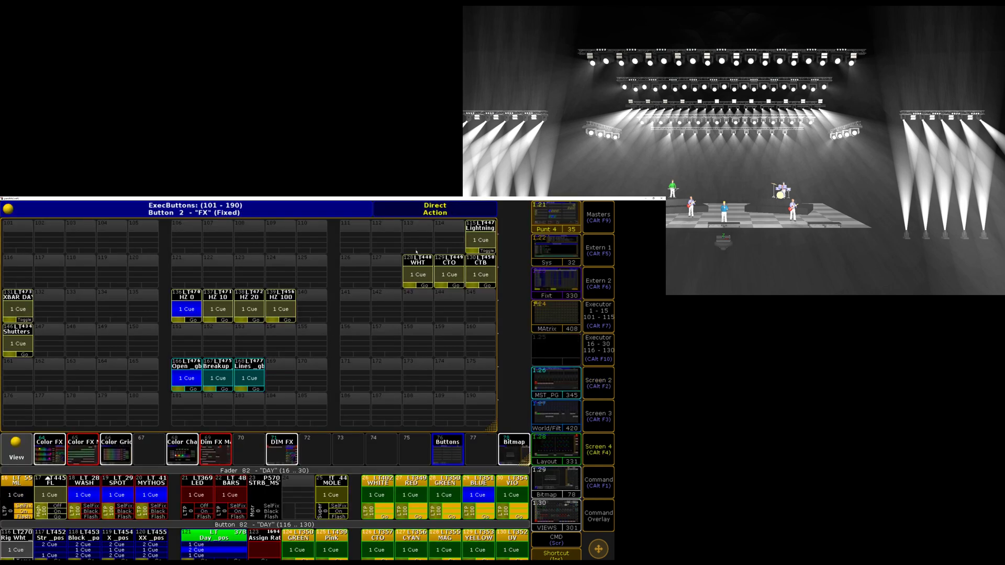